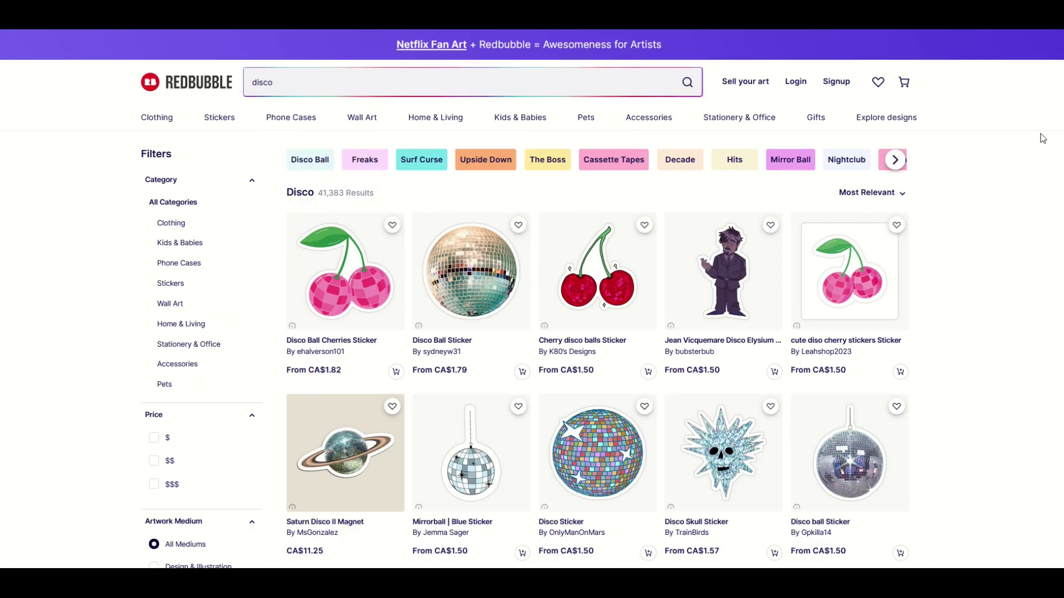
Search 'disco' in EverBee Keyword Research, showing 2,216 volume, 127,034 competition and score 20
scroll(1026, 148, down, 2)
scroll(1043, 138, down, 7)
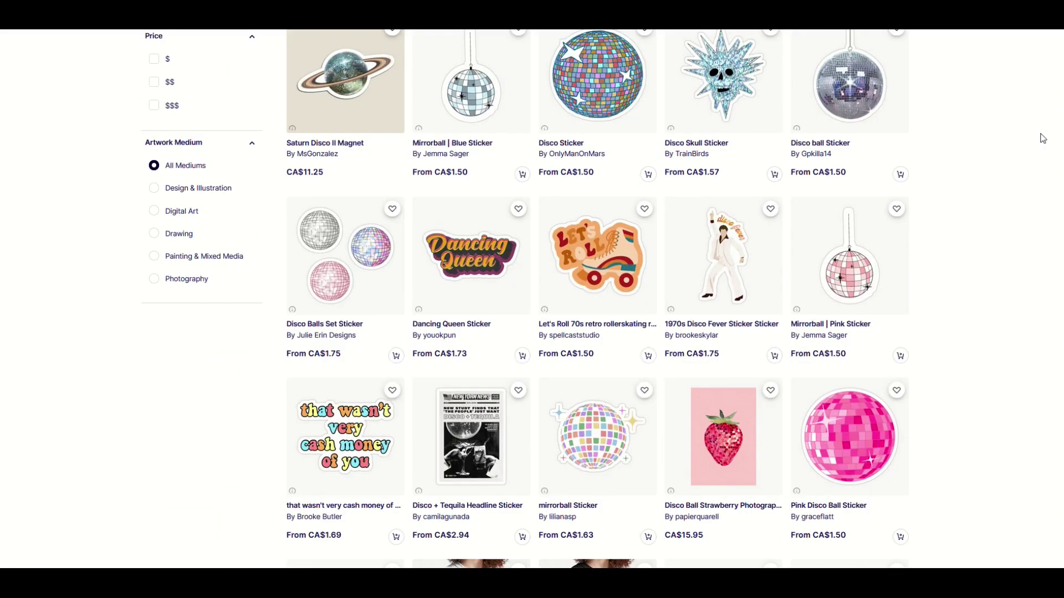
scroll(1042, 139, down, 6)
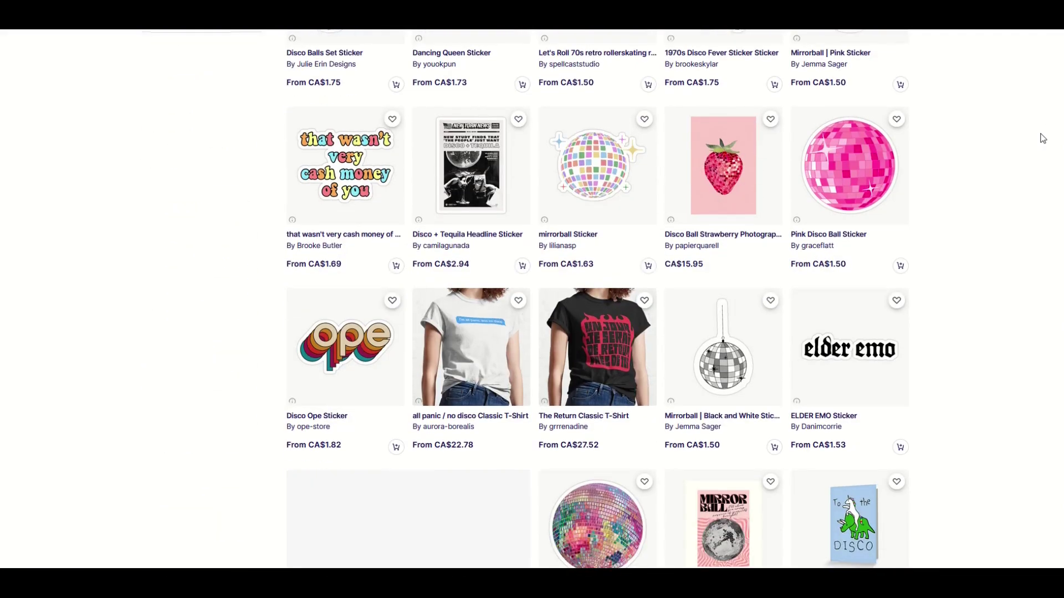
scroll(1042, 139, down, 7)
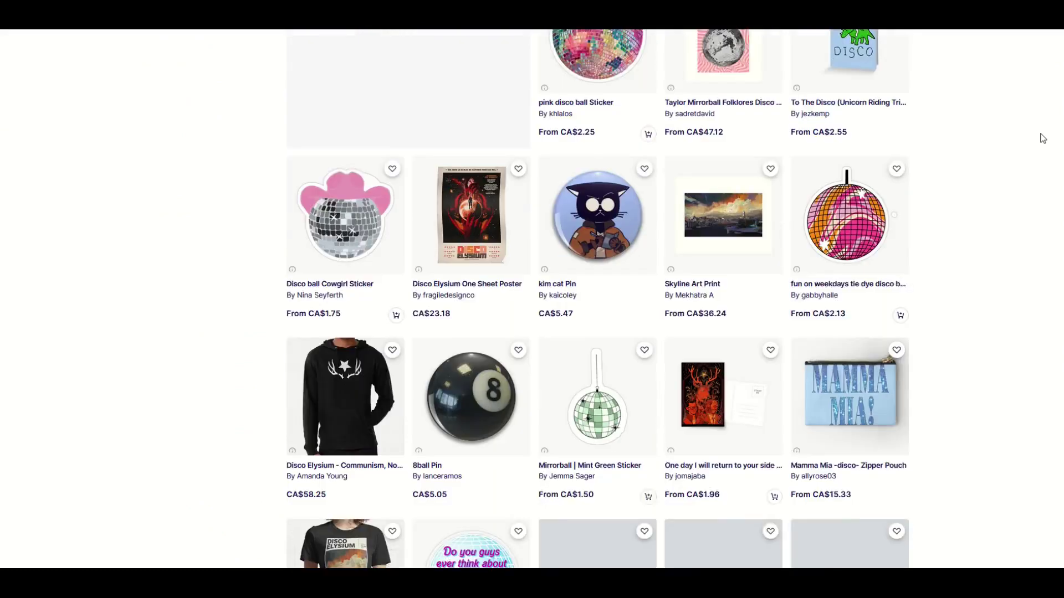
scroll(1043, 138, down, 7)
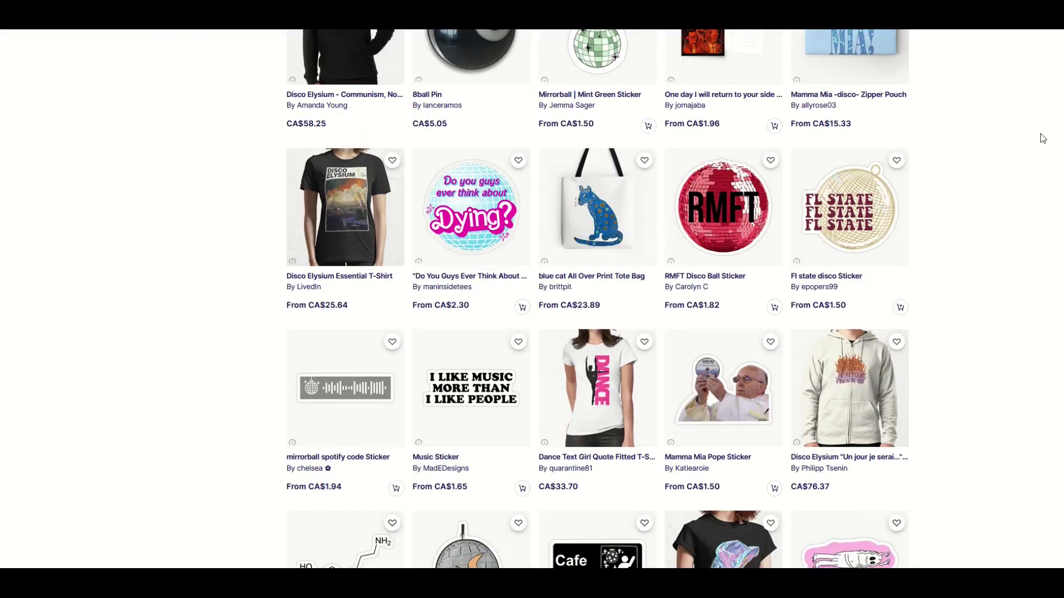
scroll(1043, 139, down, 7)
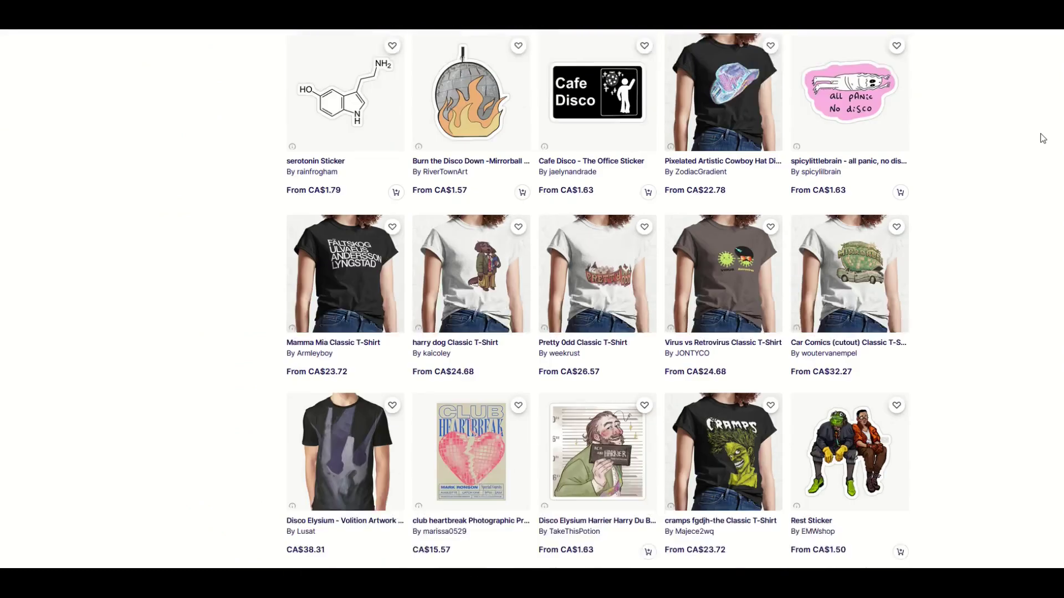
scroll(1043, 138, down, 4)
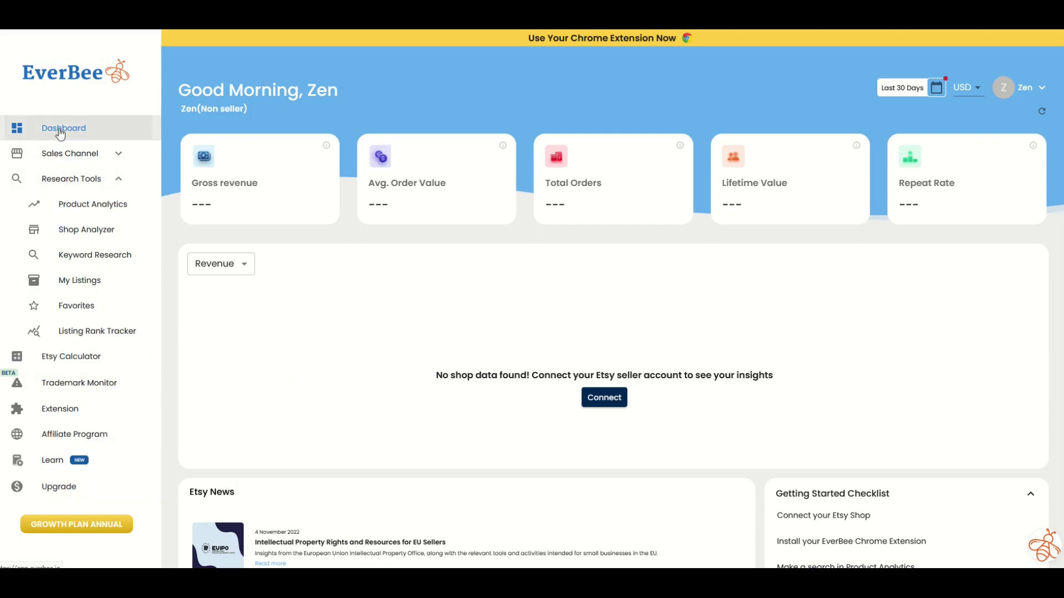
click(70, 258)
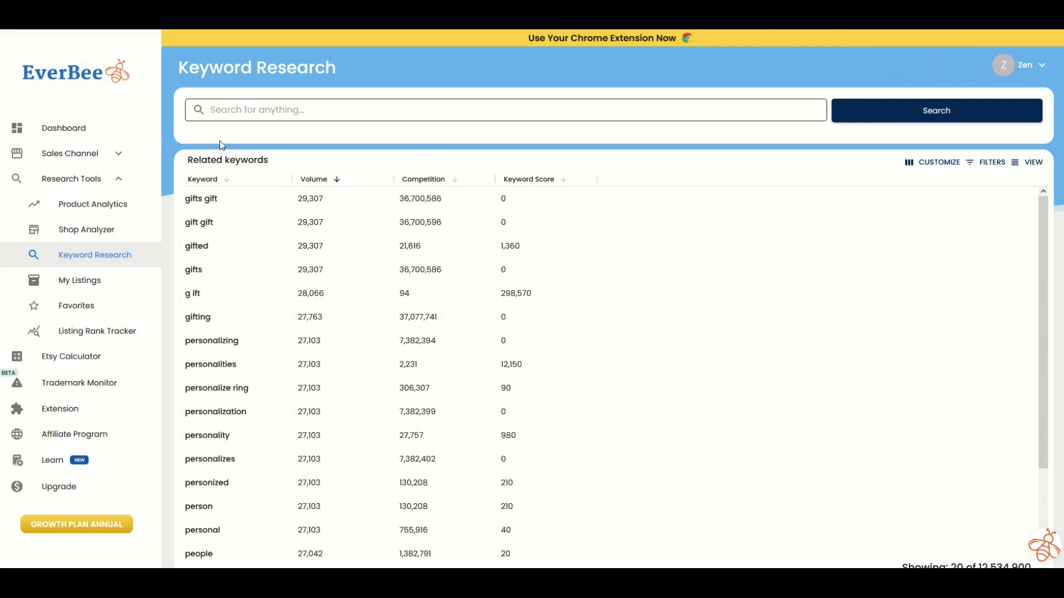
text(disco)
click(905, 117)
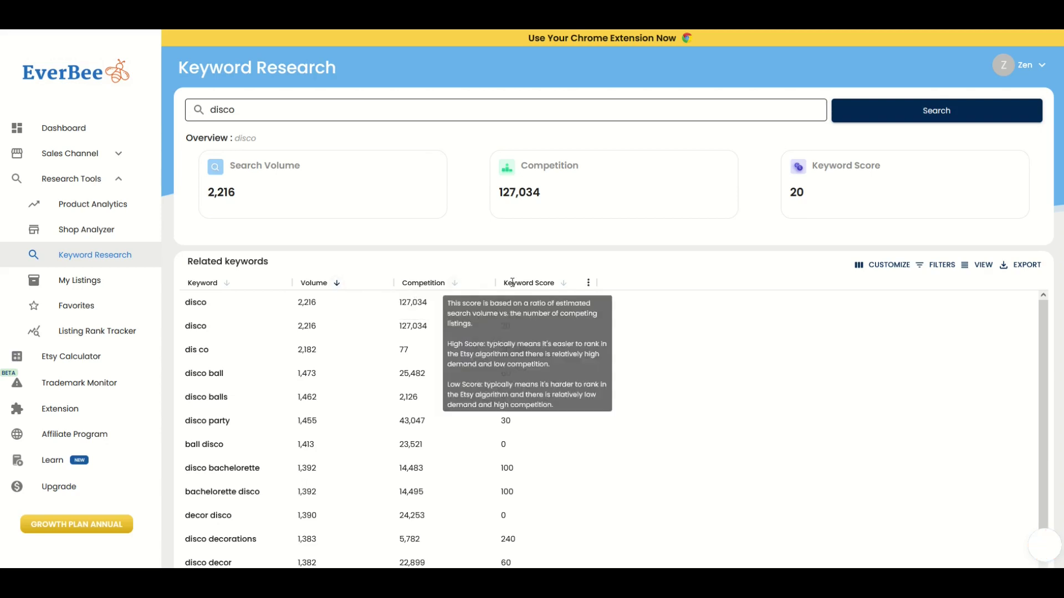
Re-sort the related keywords by volume, then copy 'disco bachelorette' from the table
click(336, 283)
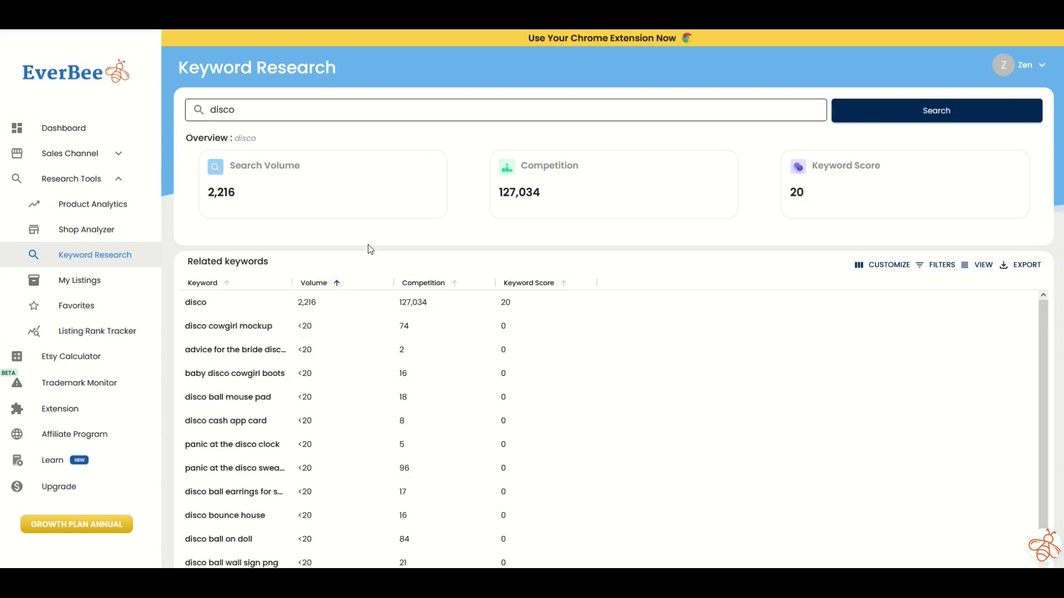
click(336, 283)
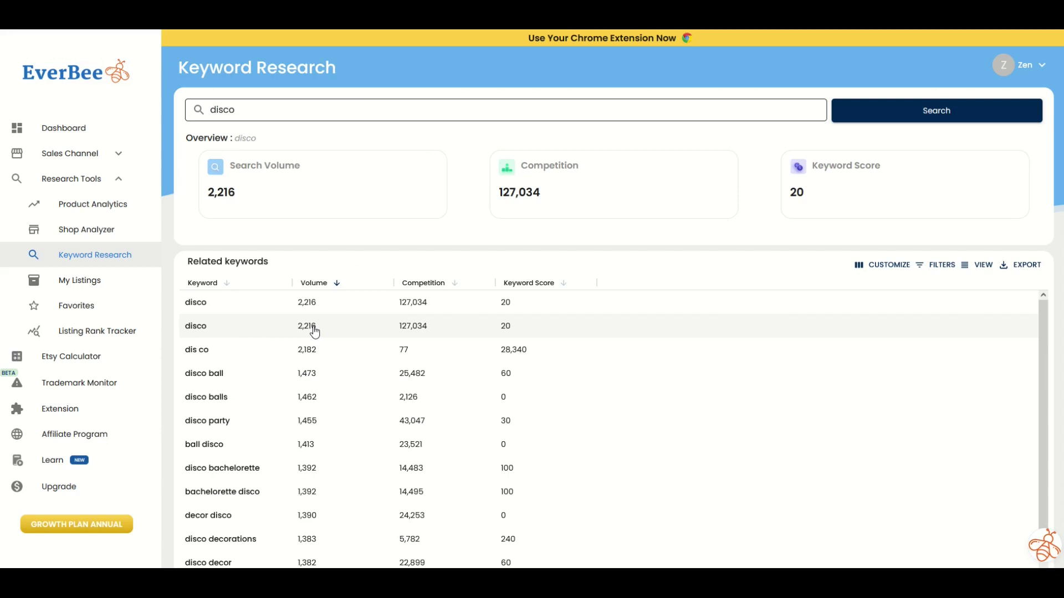
scroll(313, 333, down, 5)
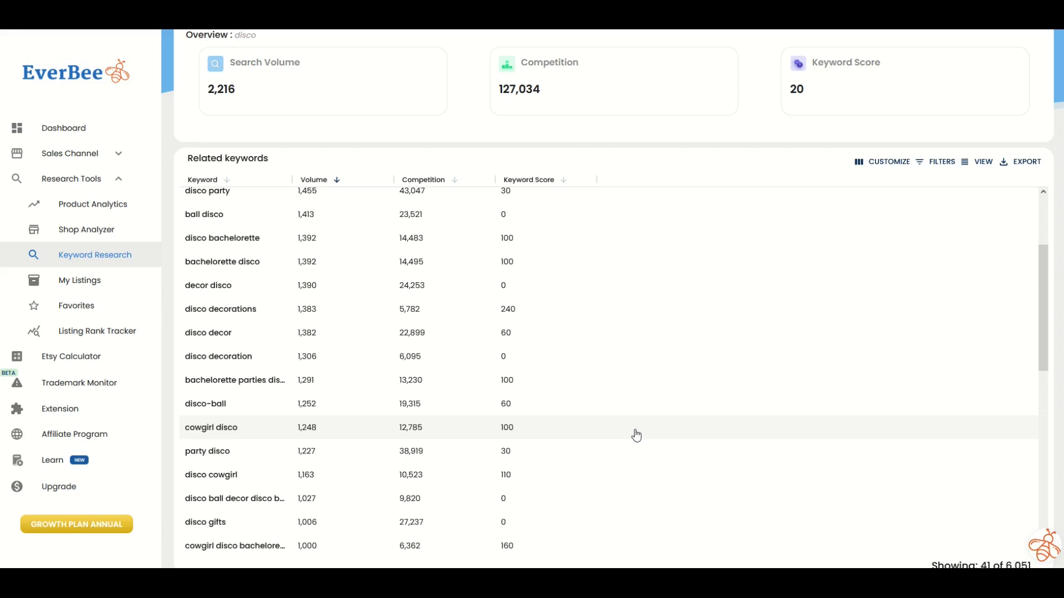
scroll(636, 436, up, 3)
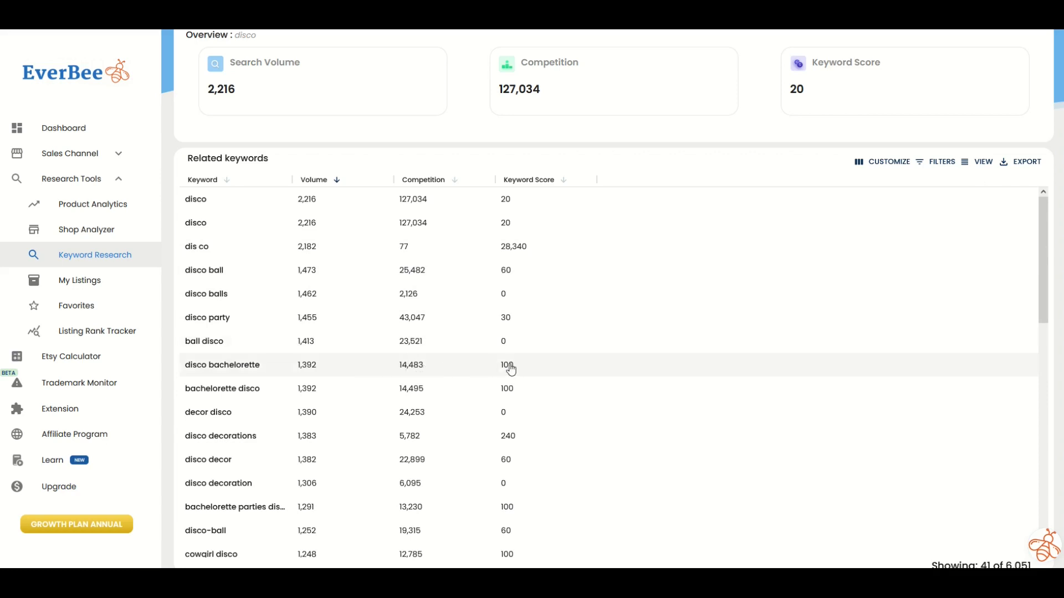
click(217, 369)
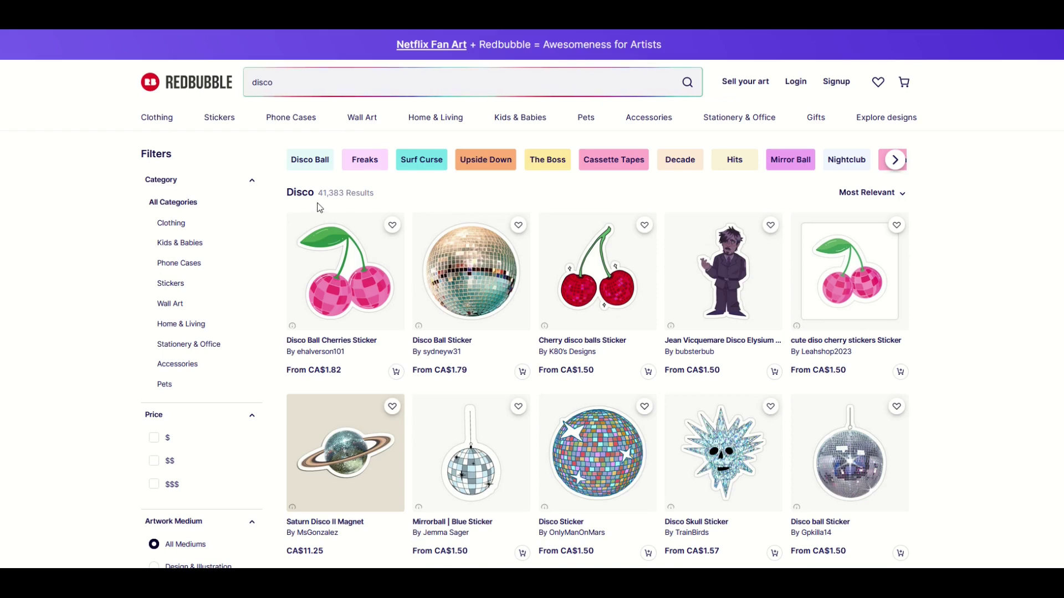
Search Redbubble for 'disco bachelorette'
click(281, 85)
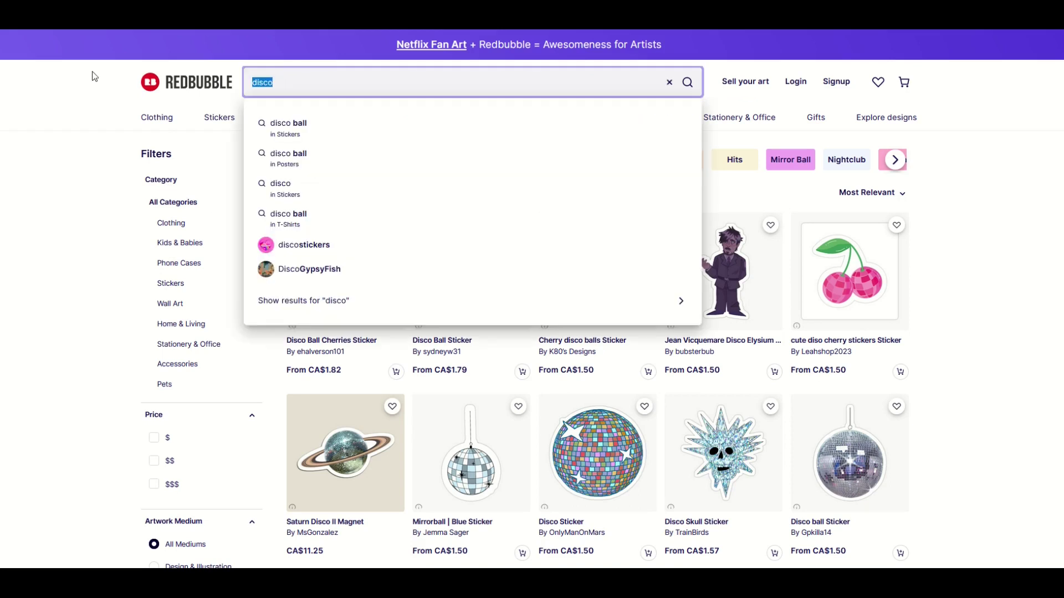
text(disco bachelorette)
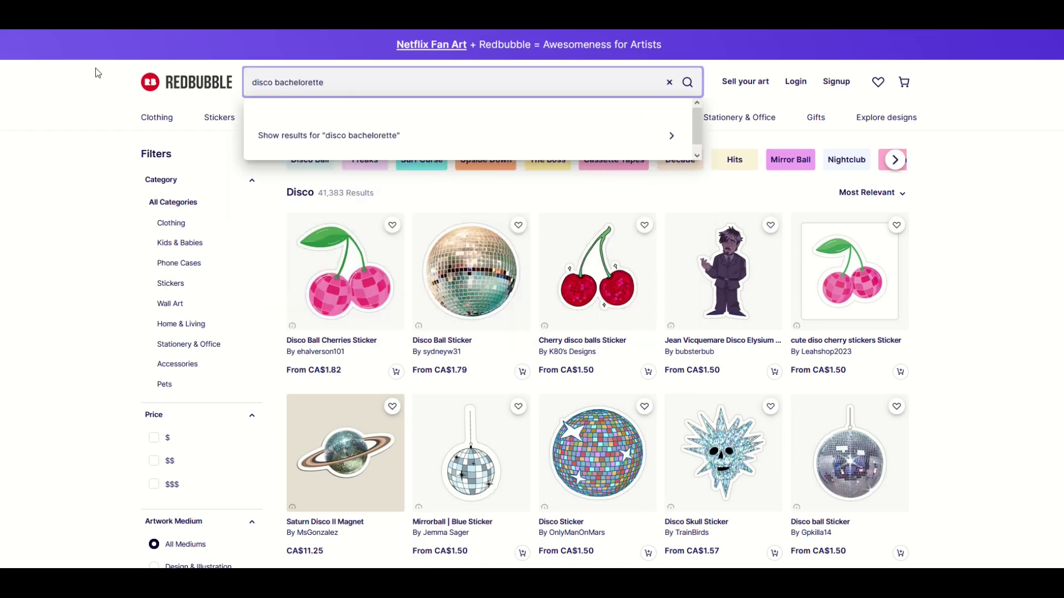
key(Return)
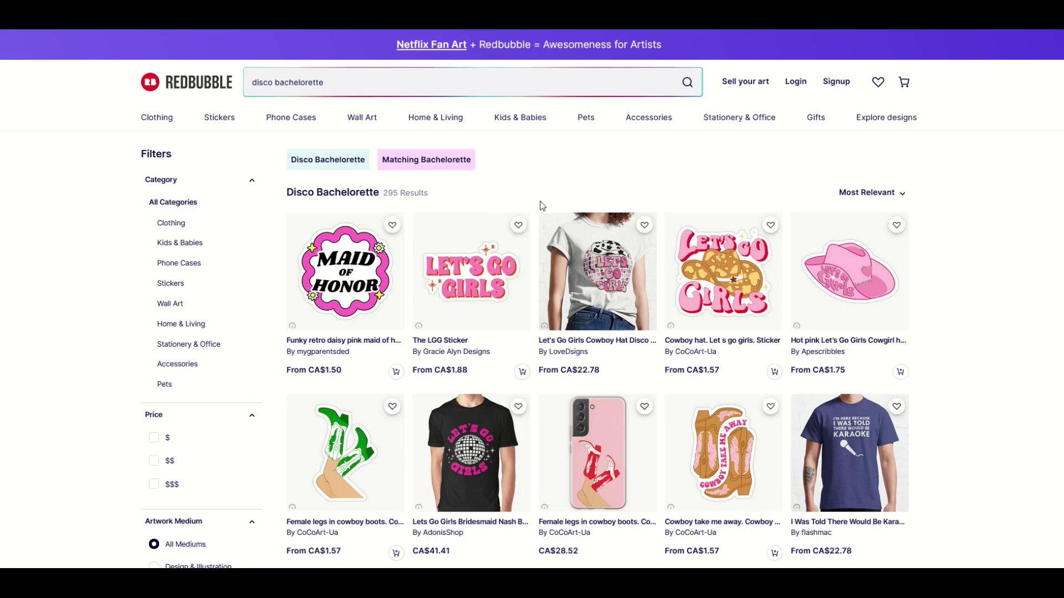
Open the 'Cowboy hat. Let's go girls.' sticker from the 295 results
scroll(560, 209, down, 7)
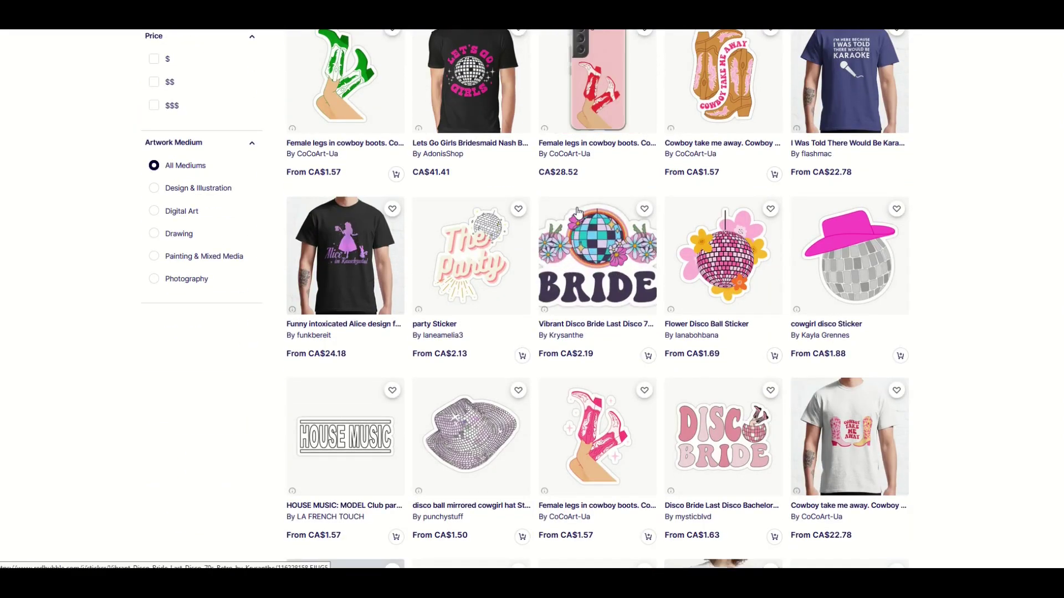
scroll(577, 212, down, 10)
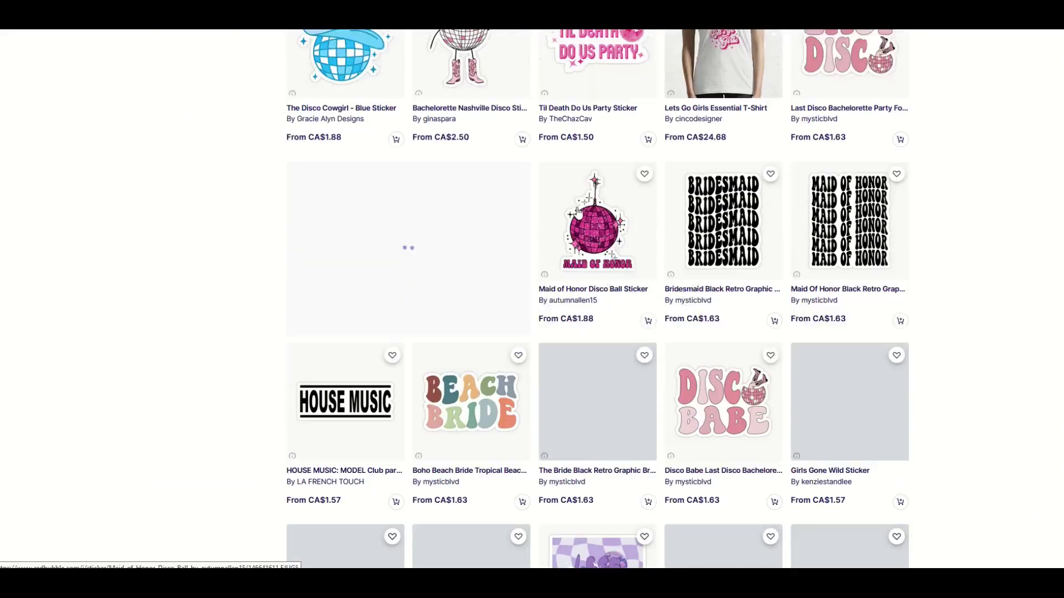
scroll(576, 212, down, 3)
scroll(1025, 211, up, 3)
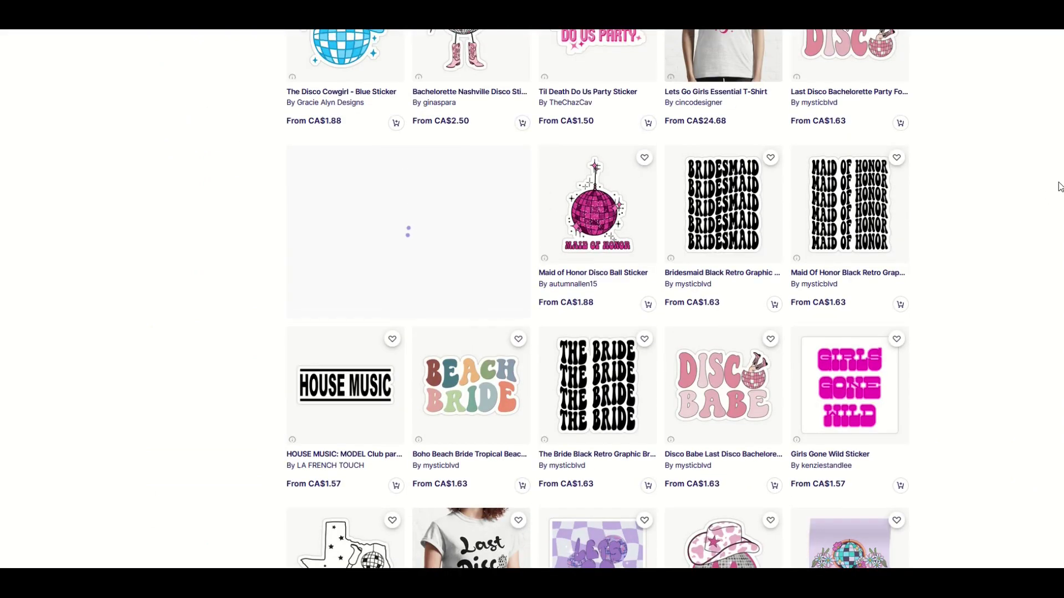
scroll(531, 299, up, 17)
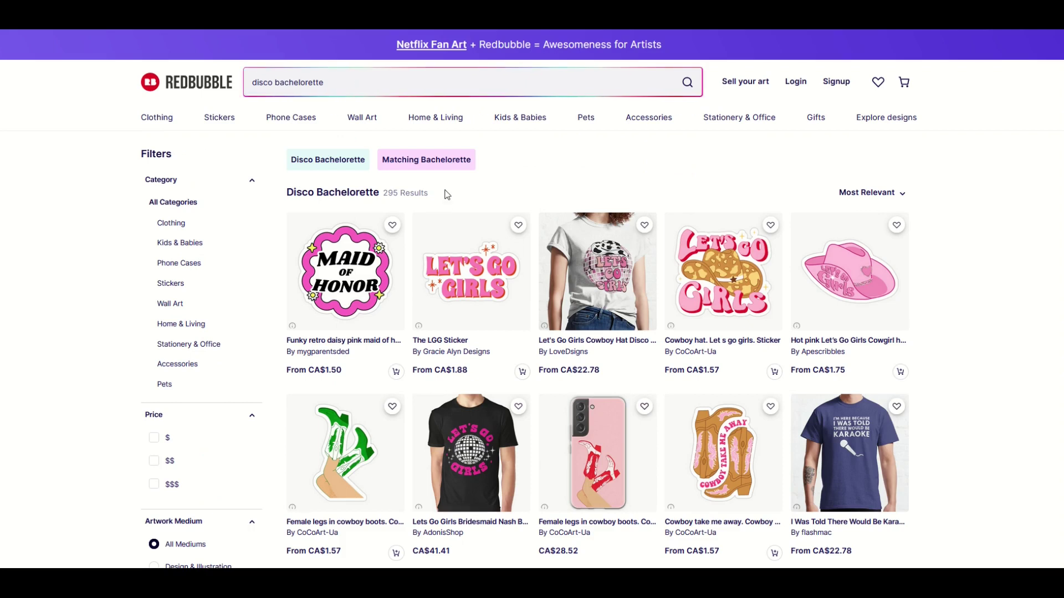
scroll(655, 350, down, 1)
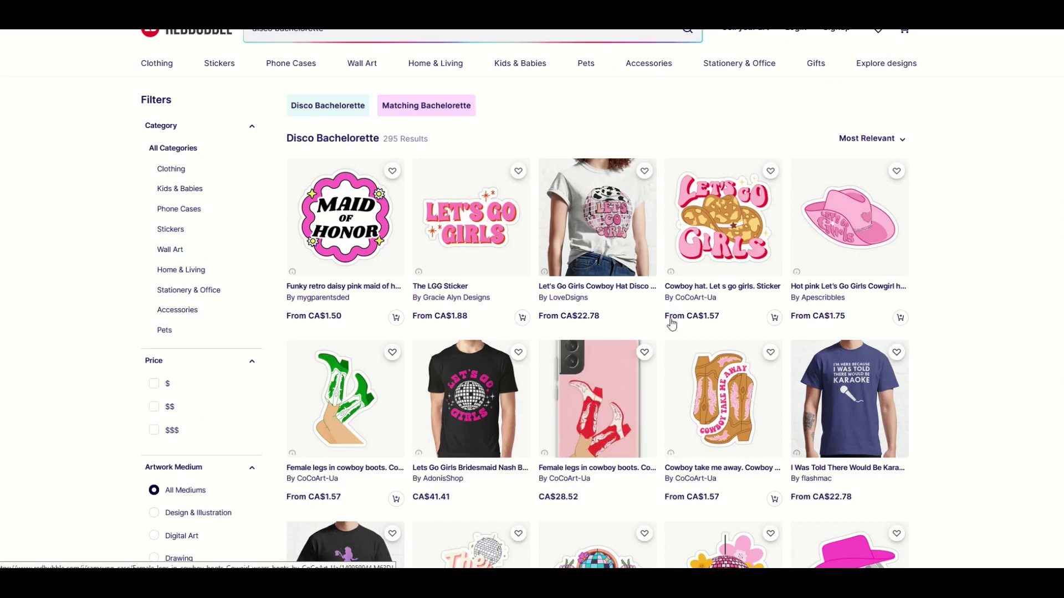
click(672, 324)
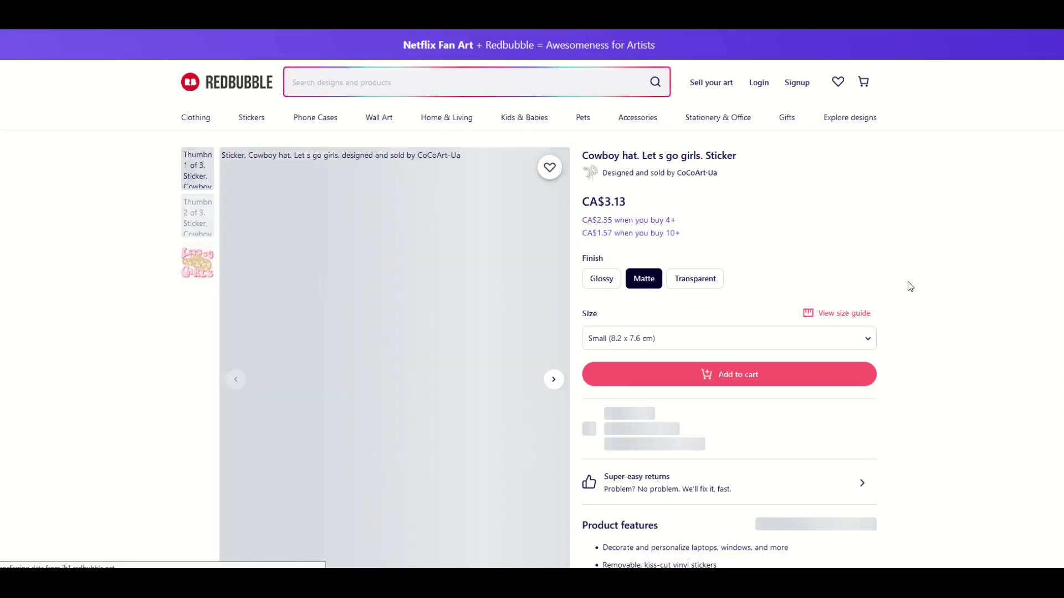
scroll(876, 310, down, 1)
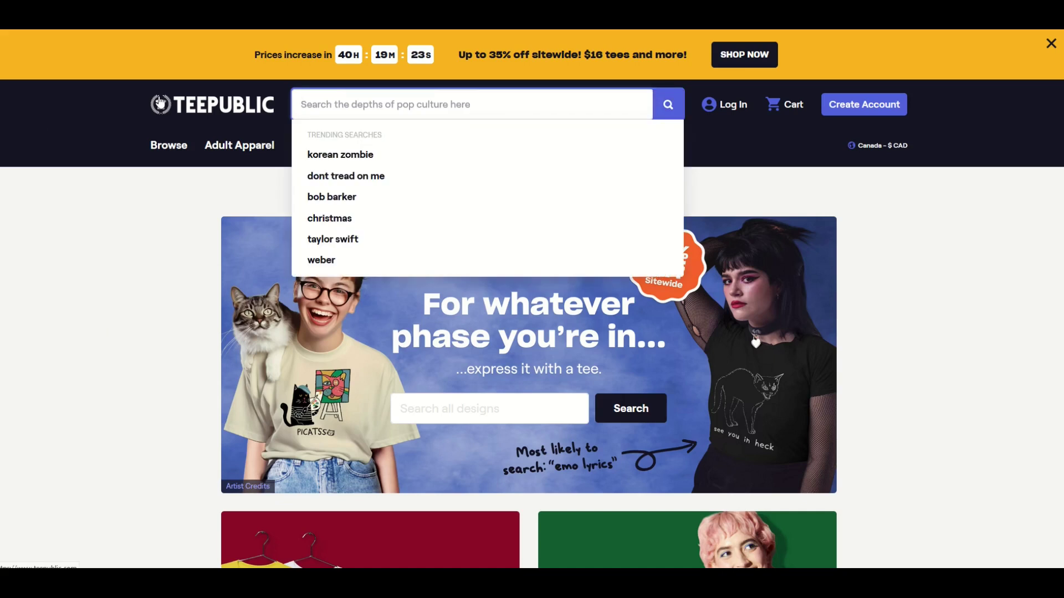
Search TeePublic for 'christmas' and browse the Christmas T-Shirts results
text(christmas)
key(Return)
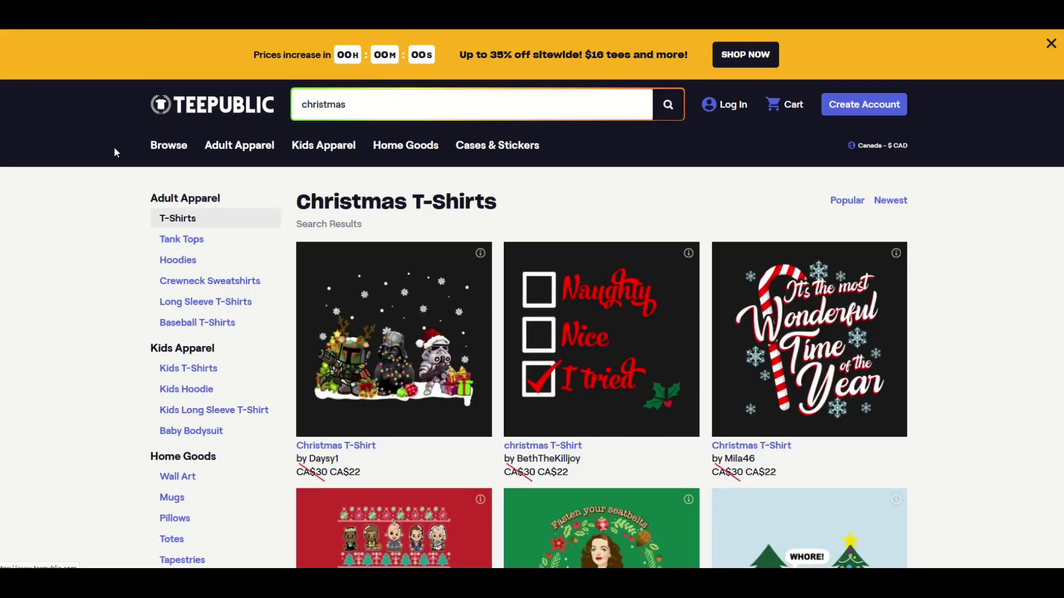
scroll(837, 206, down, 10)
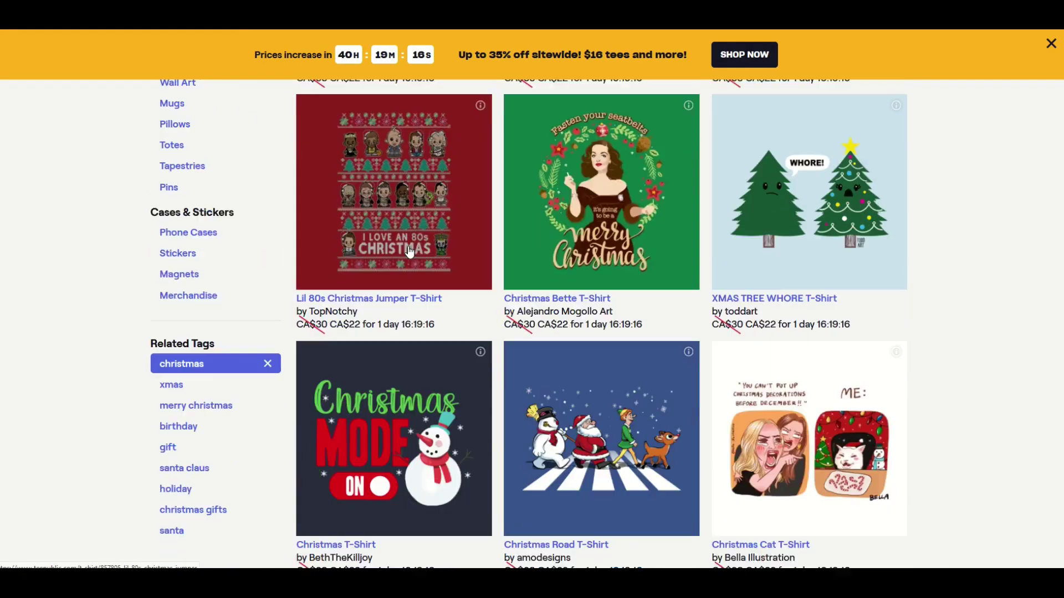
scroll(942, 183, down, 3)
scroll(532, 323, down, 20)
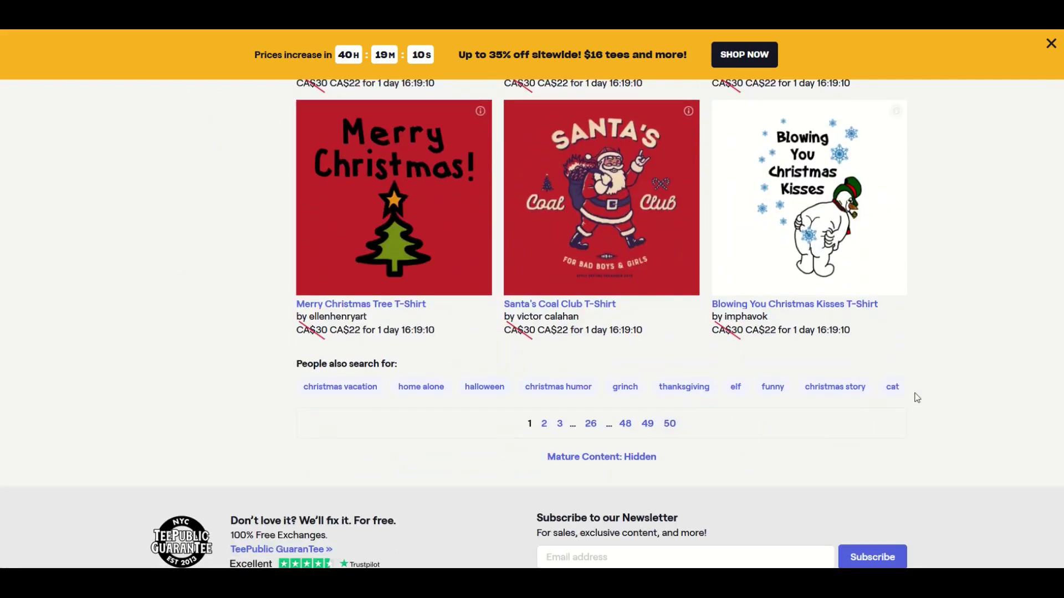
scroll(1052, 145, up, 20)
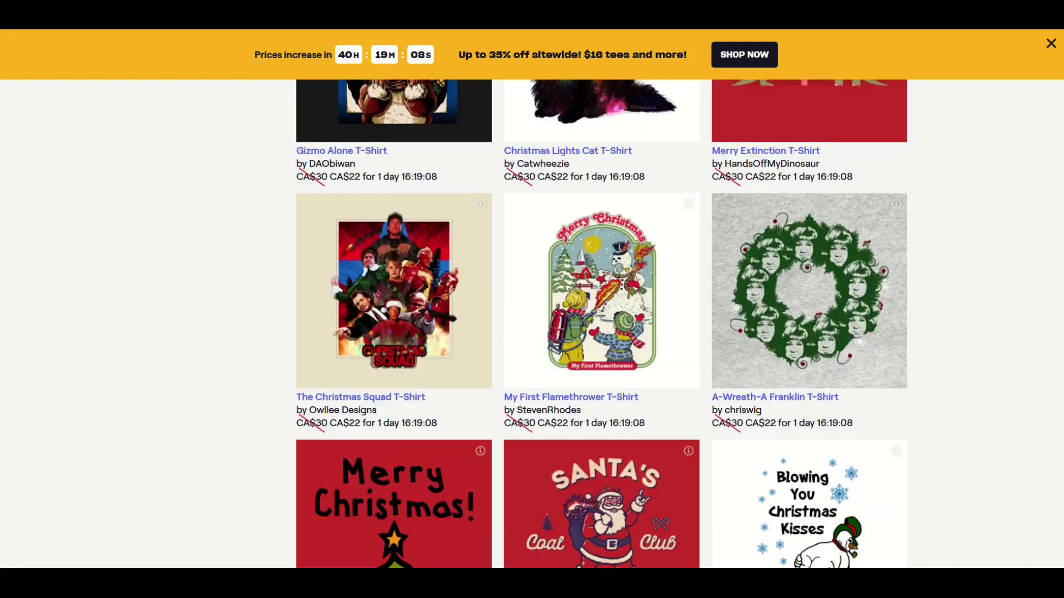
scroll(1052, 144, up, 10)
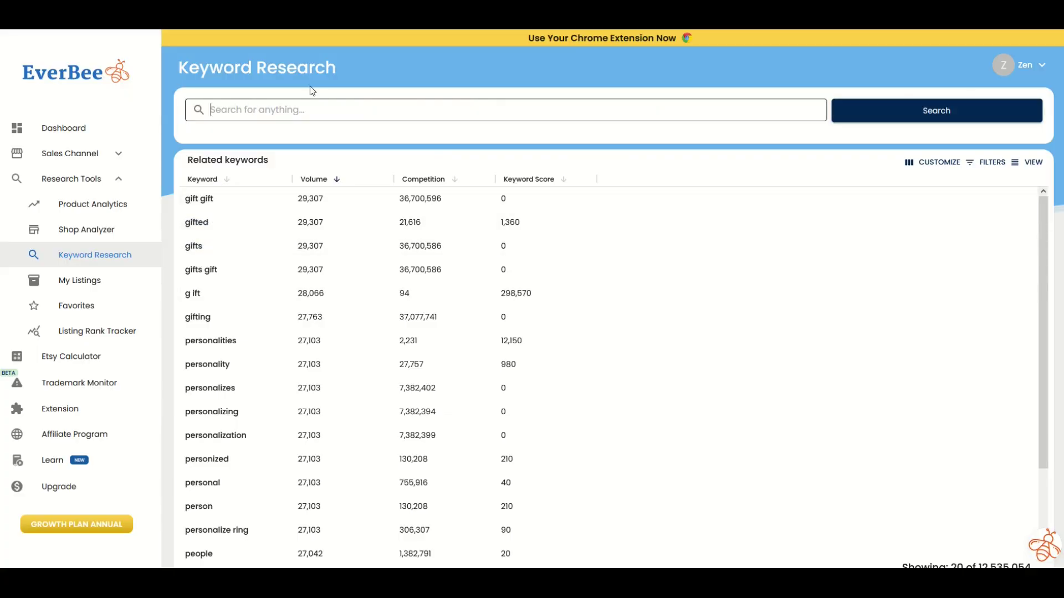
Run EverBee keyword searches for 'christmas', 'christmas mother', then 'christmas aunt'
text(christmas)
key(Return)
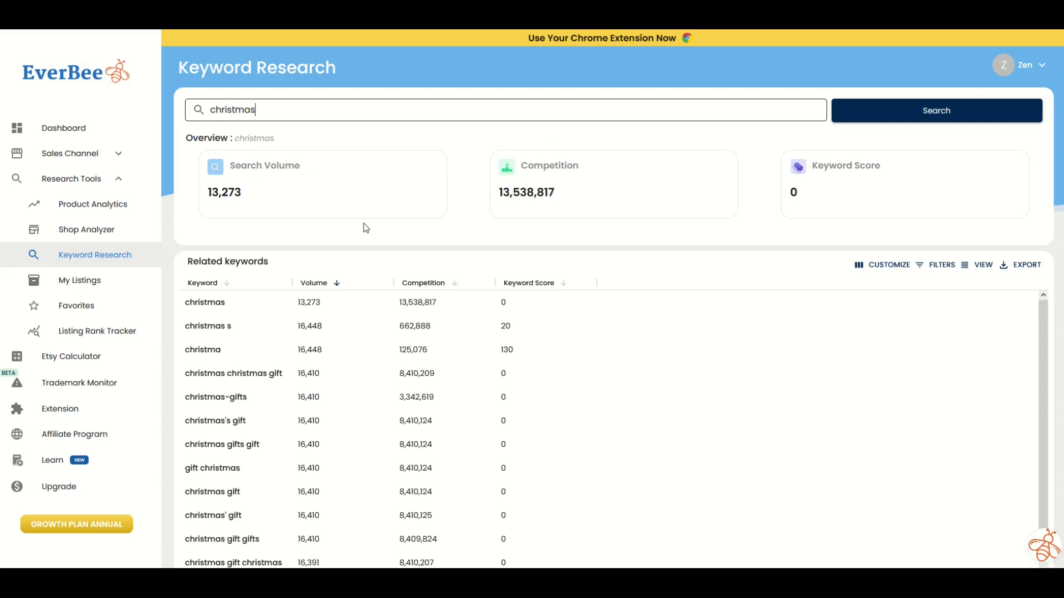
text(mother)
key(Return)
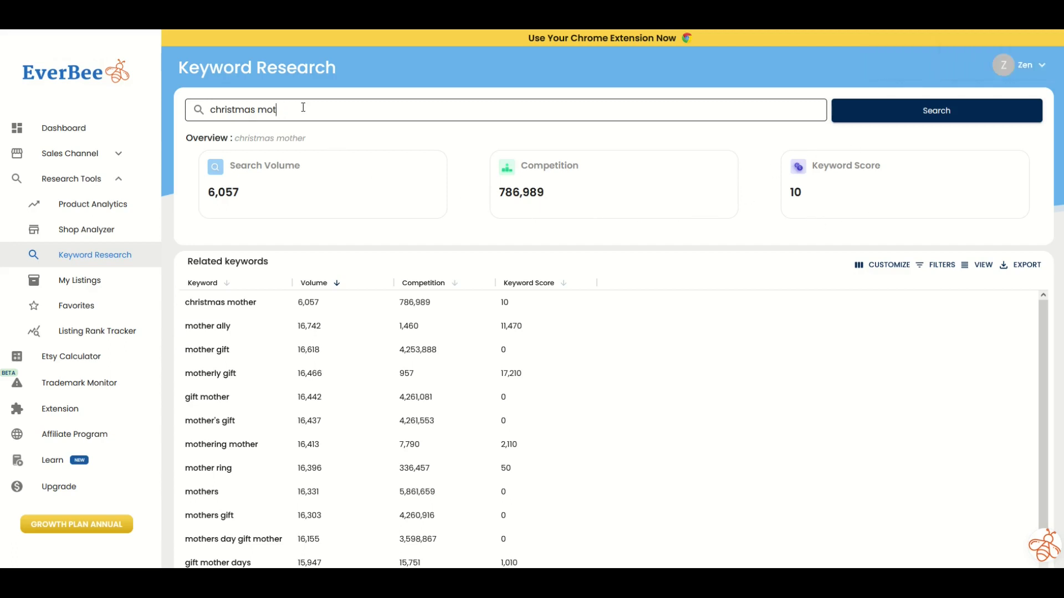
key(Return)
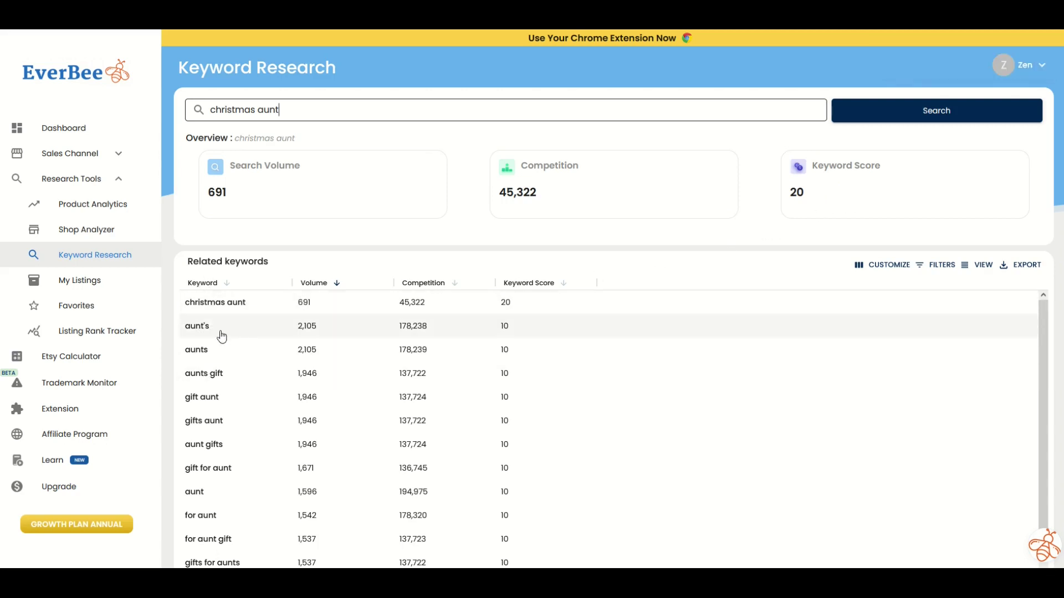
Copy the related keyword 'aunt pregnancy' (score 60, 17,386 competition)
scroll(238, 360, down, 3)
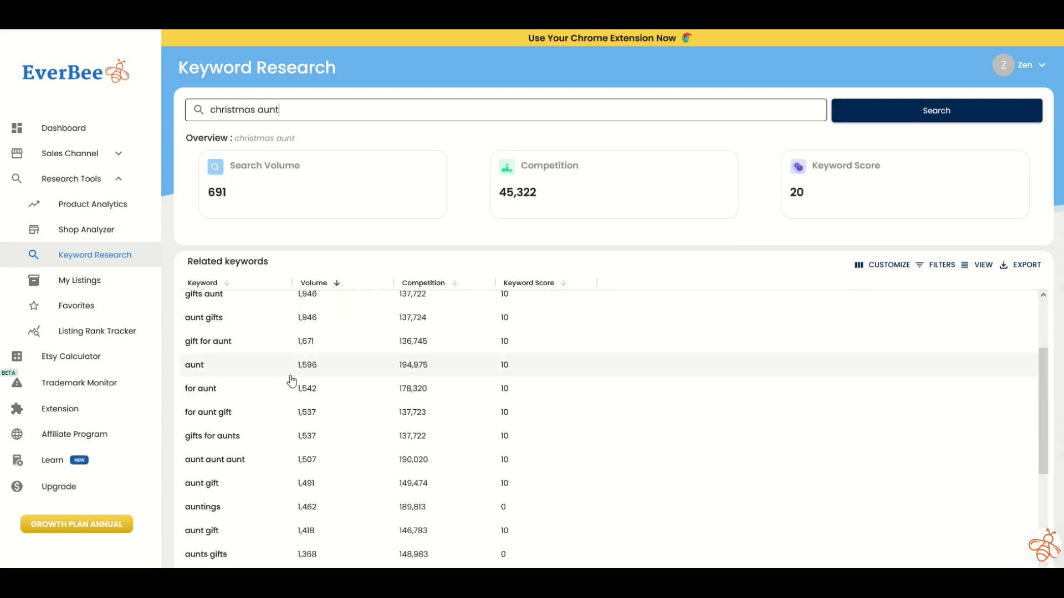
scroll(232, 390, down, 5)
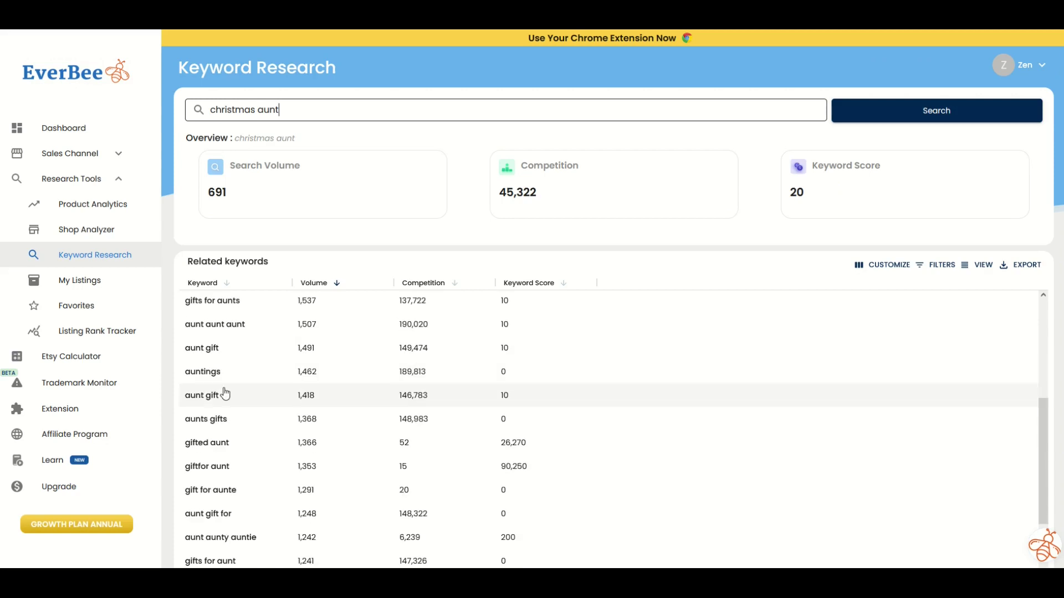
scroll(224, 394, down, 3)
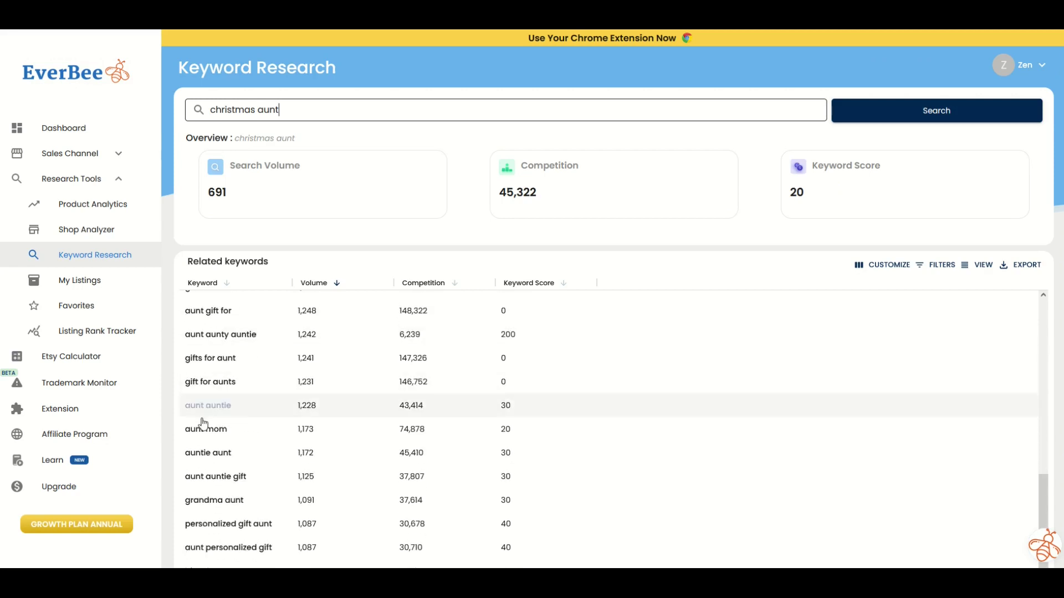
scroll(200, 444, down, 2)
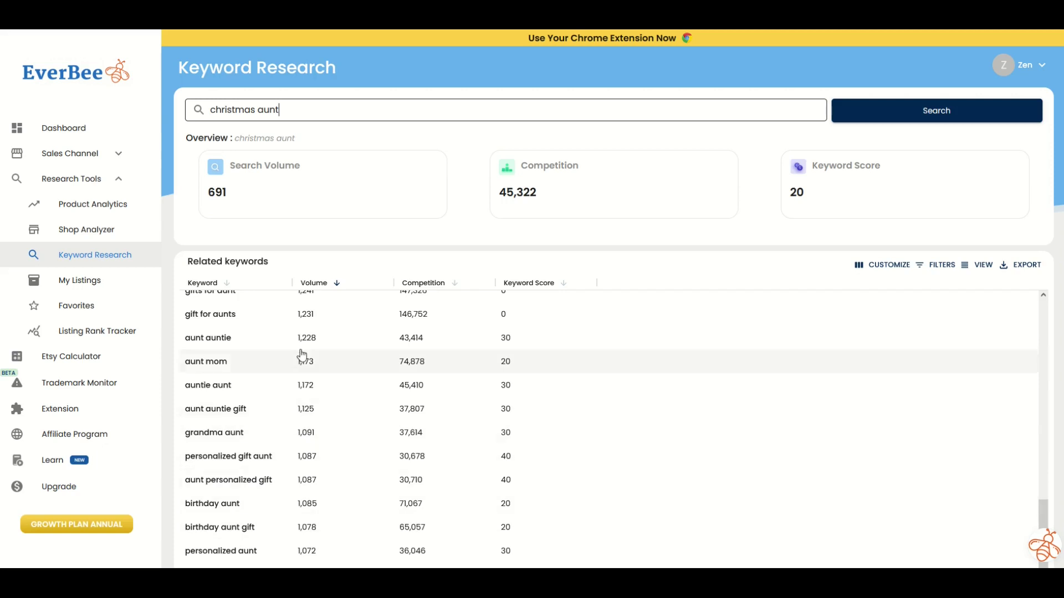
scroll(221, 382, down, 3)
scroll(223, 383, down, 3)
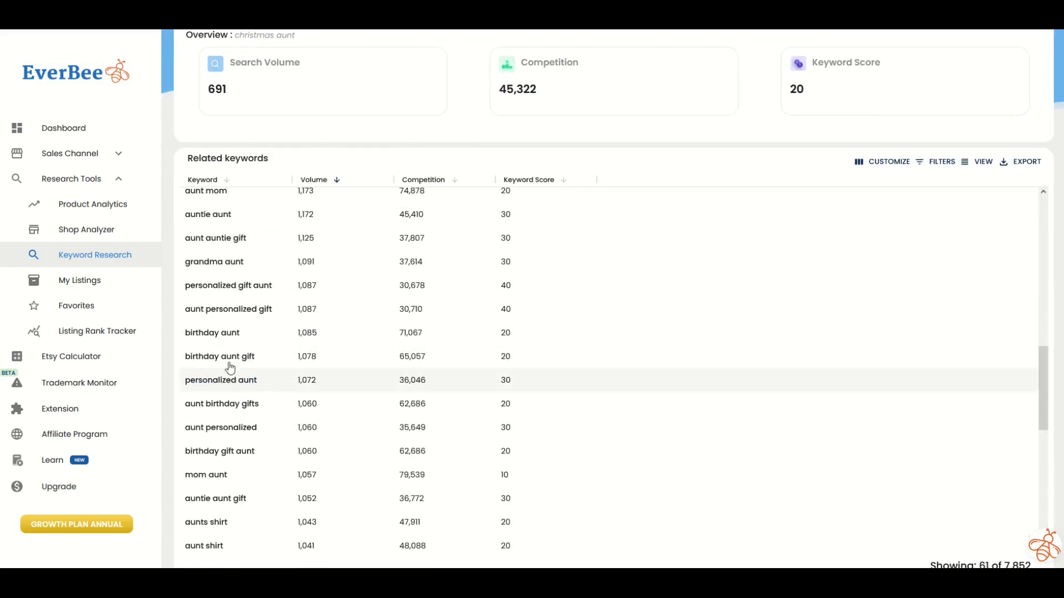
scroll(250, 336, down, 2)
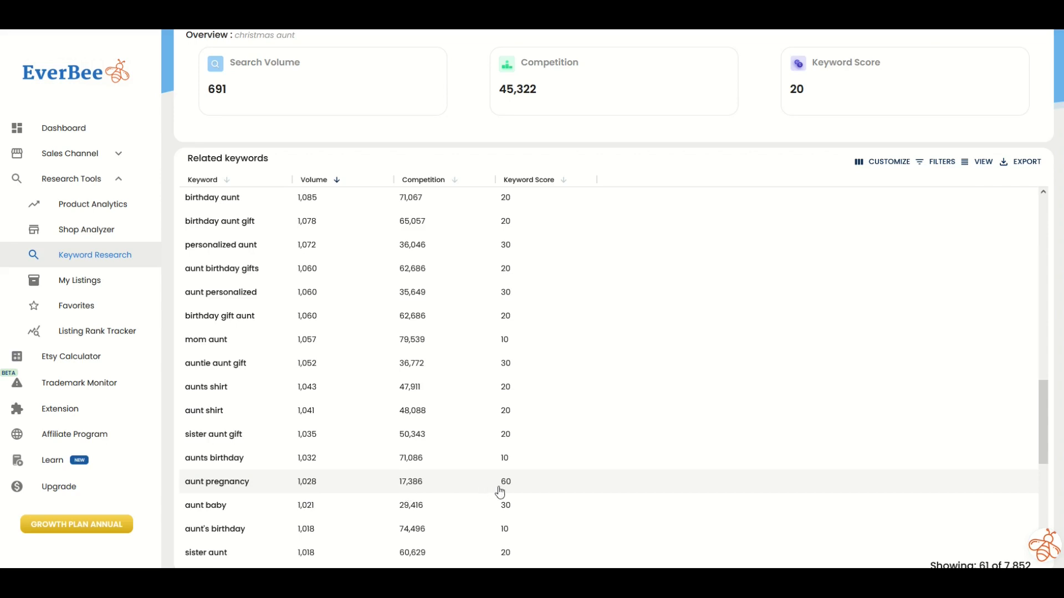
click(199, 492)
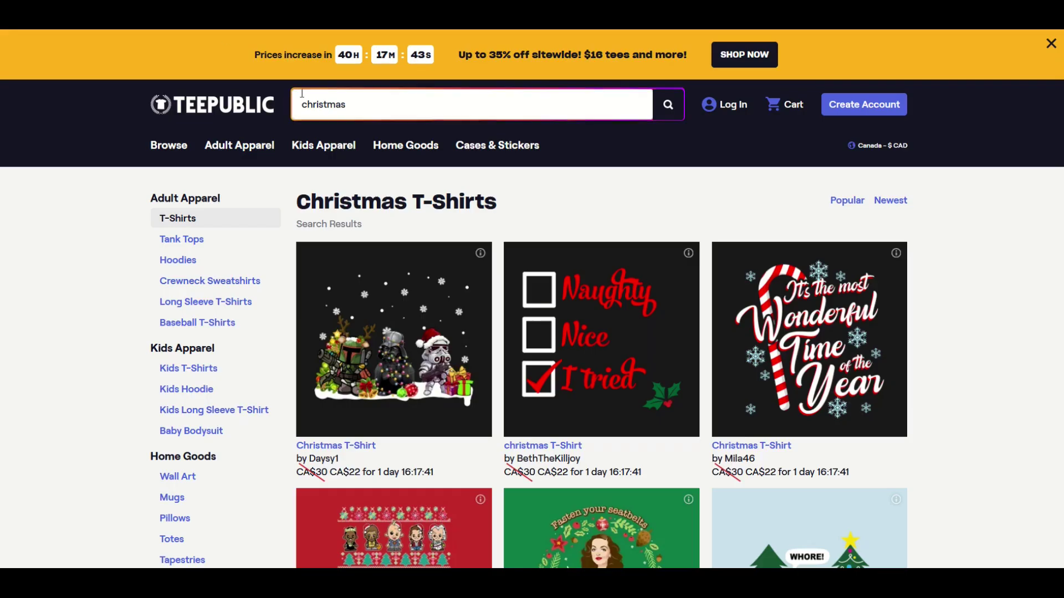
Replace the TeePublic search term with 'aunt pregnancy' and run the search
click(371, 105)
click(127, 97)
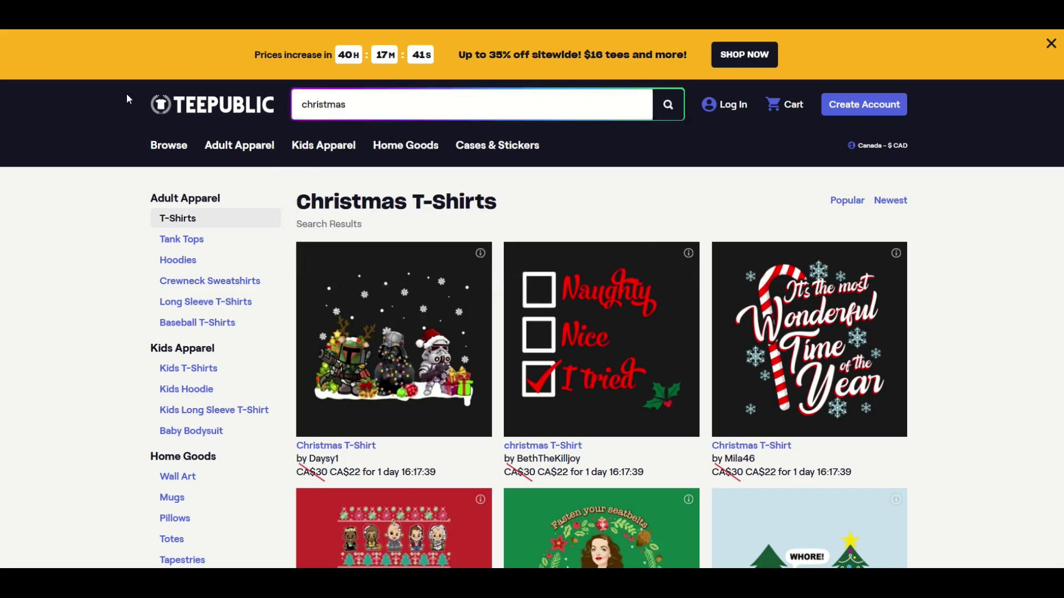
click(361, 103)
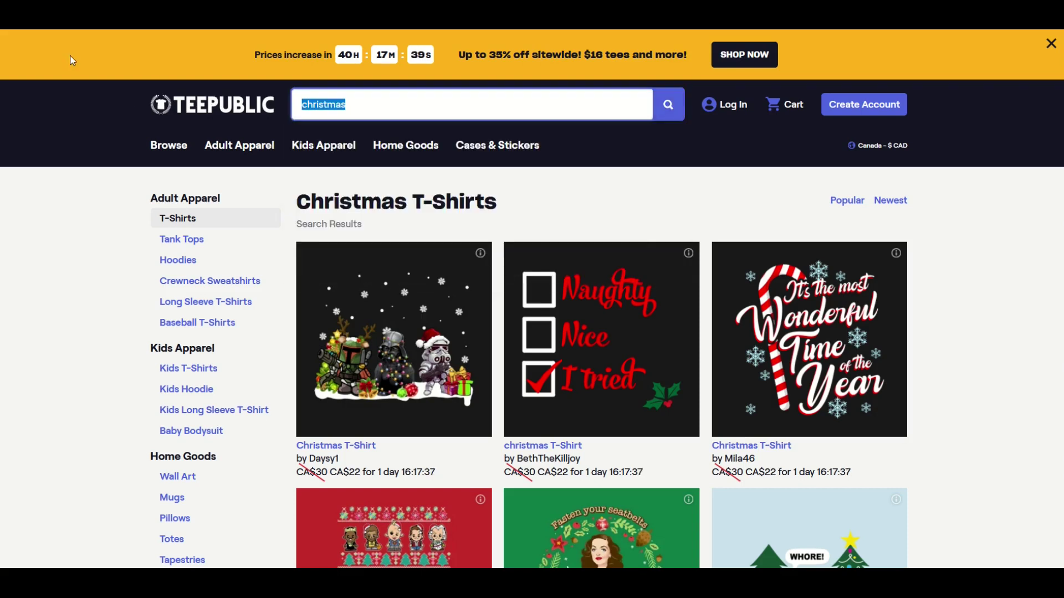
text(au)
text(nt pregnancy)
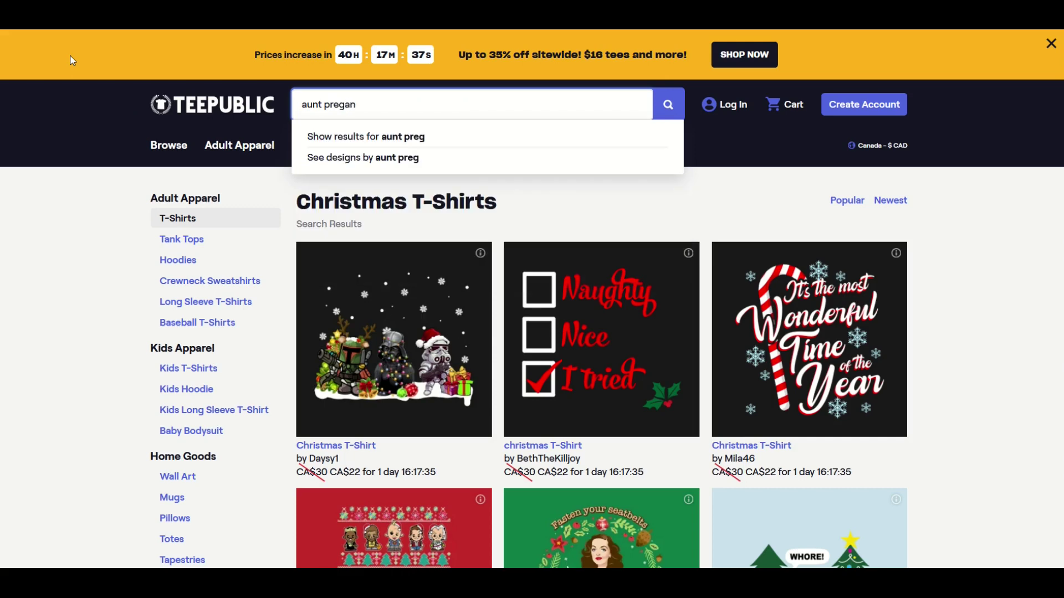
key(Return)
Scroll through the Aunt Pregnancy T-Shirts designs and back to the top
mouse_move(332, 183)
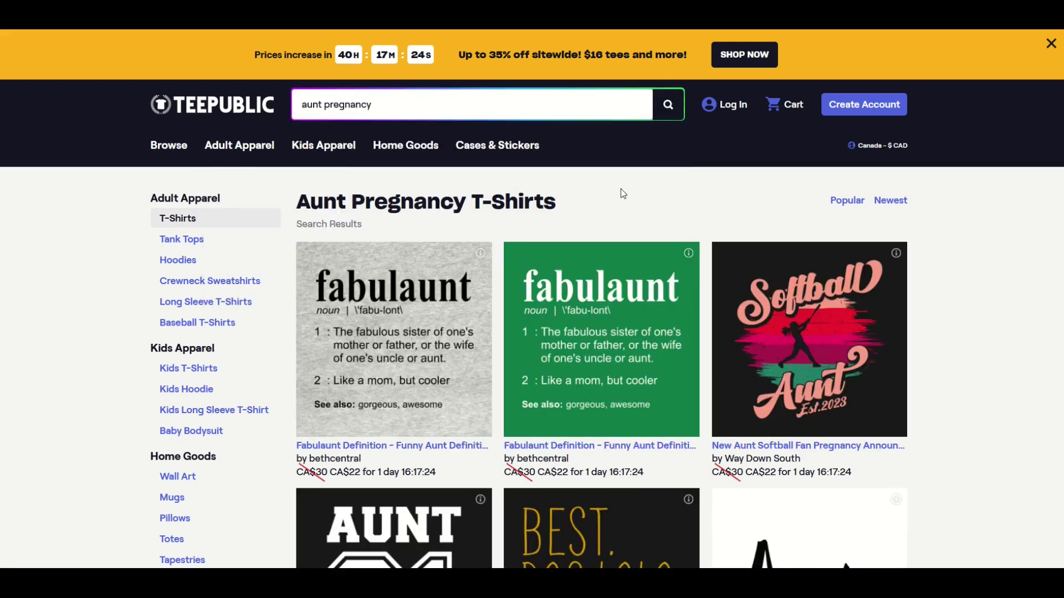
scroll(676, 190, down, 9)
scroll(686, 198, down, 20)
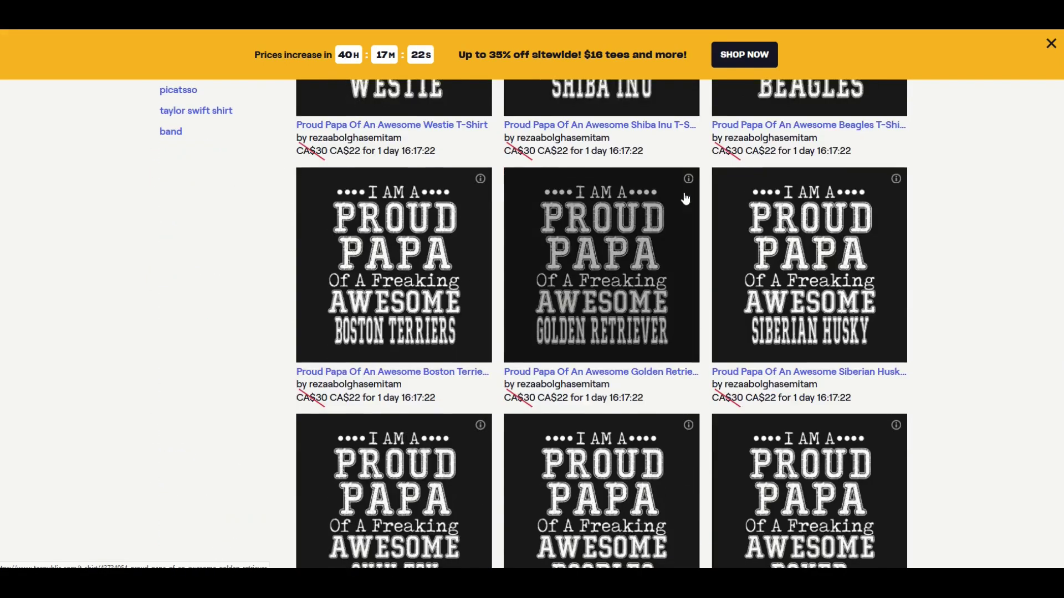
scroll(686, 198, down, 13)
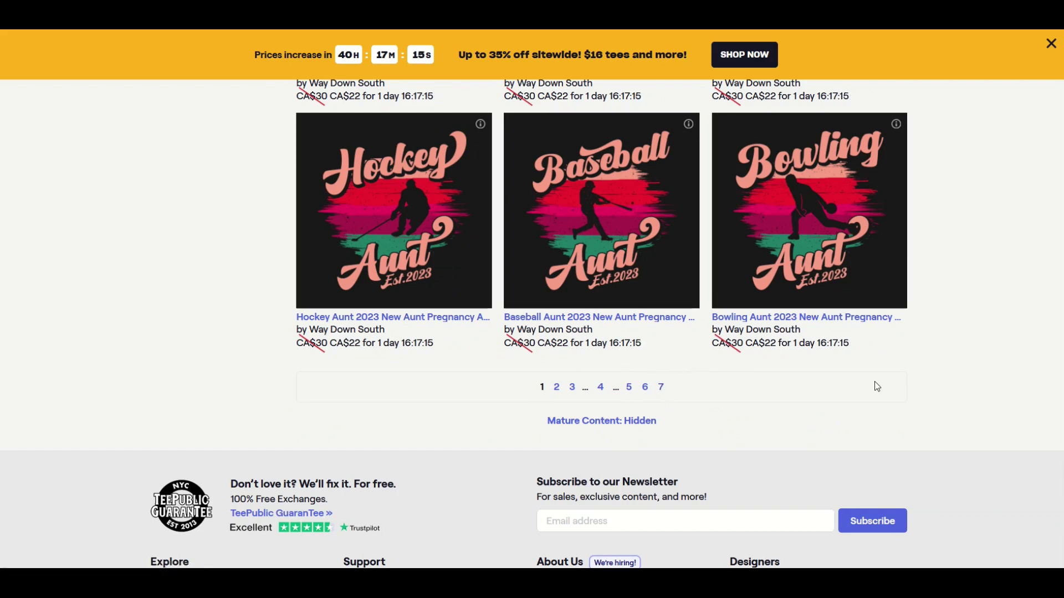
scroll(322, 307, up, 15)
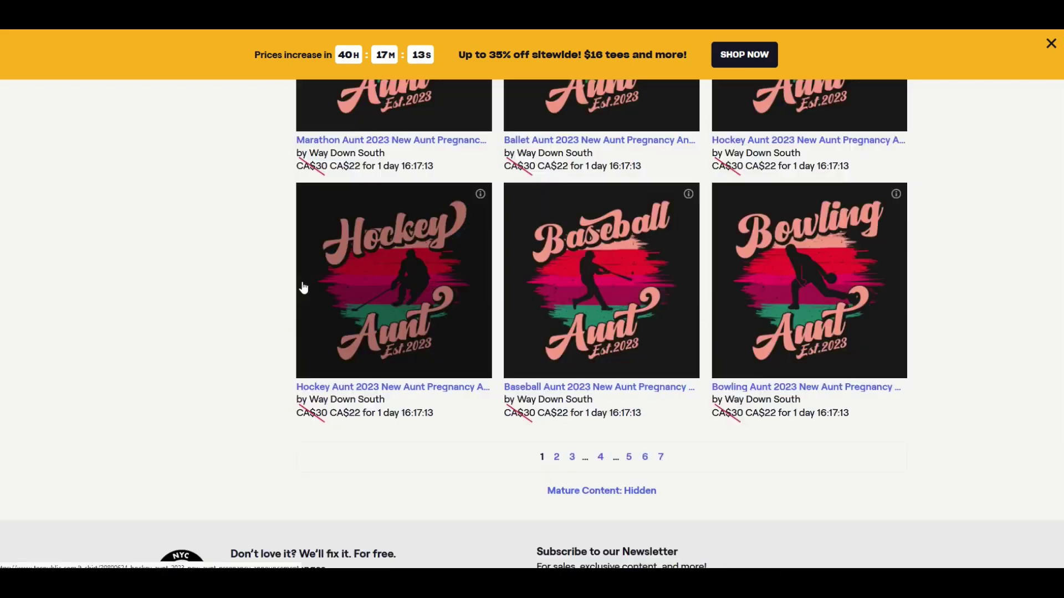
scroll(304, 287, up, 20)
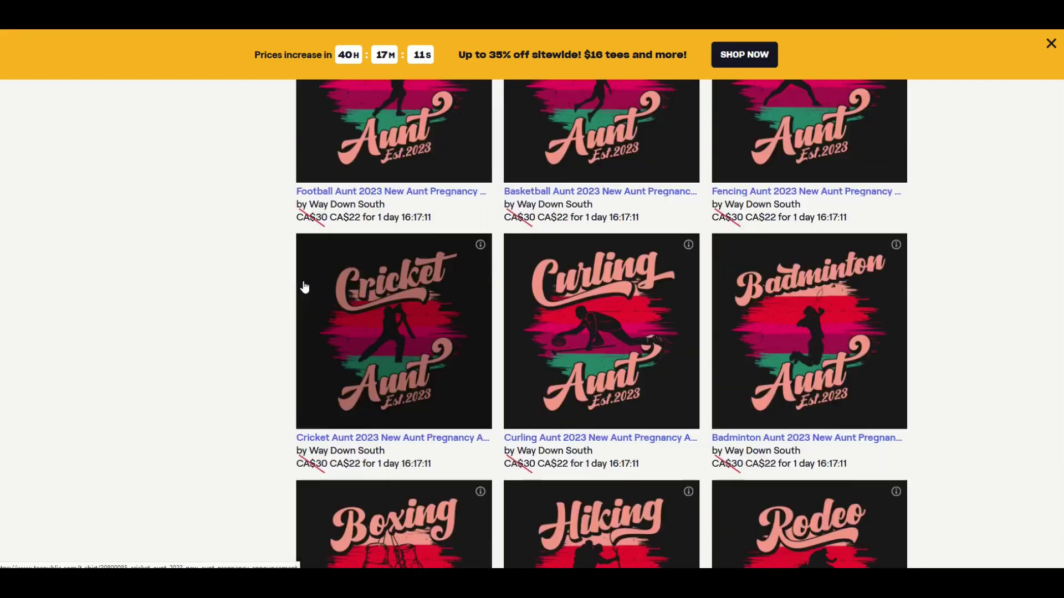
scroll(307, 288, up, 10)
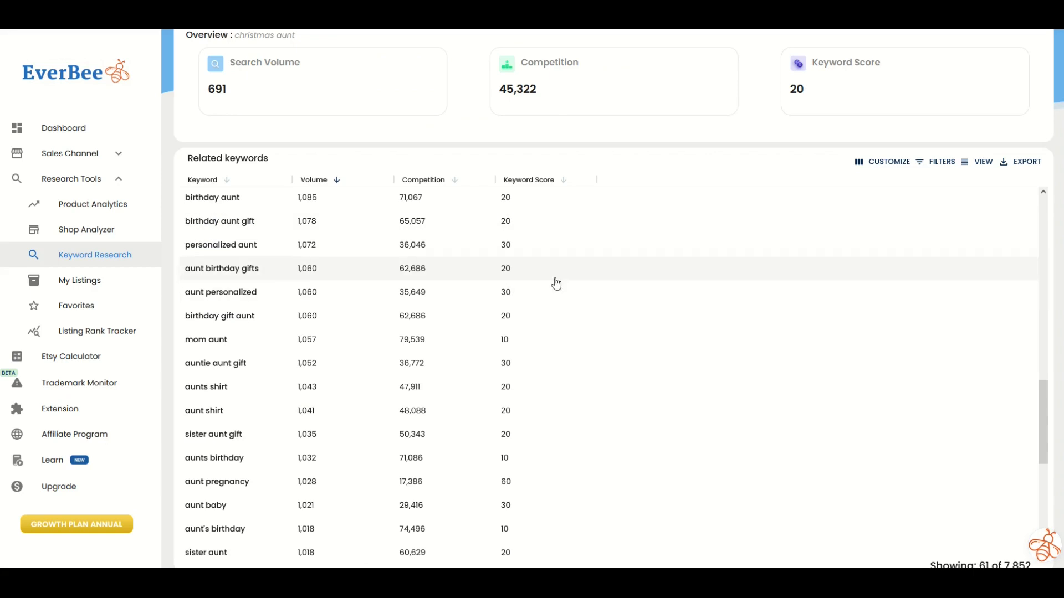
Copy 'announcement aunt' (973 volume, 17,623 competition) from EverBee's related keywords table
scroll(554, 282, down, 1)
scroll(226, 230, up, 1)
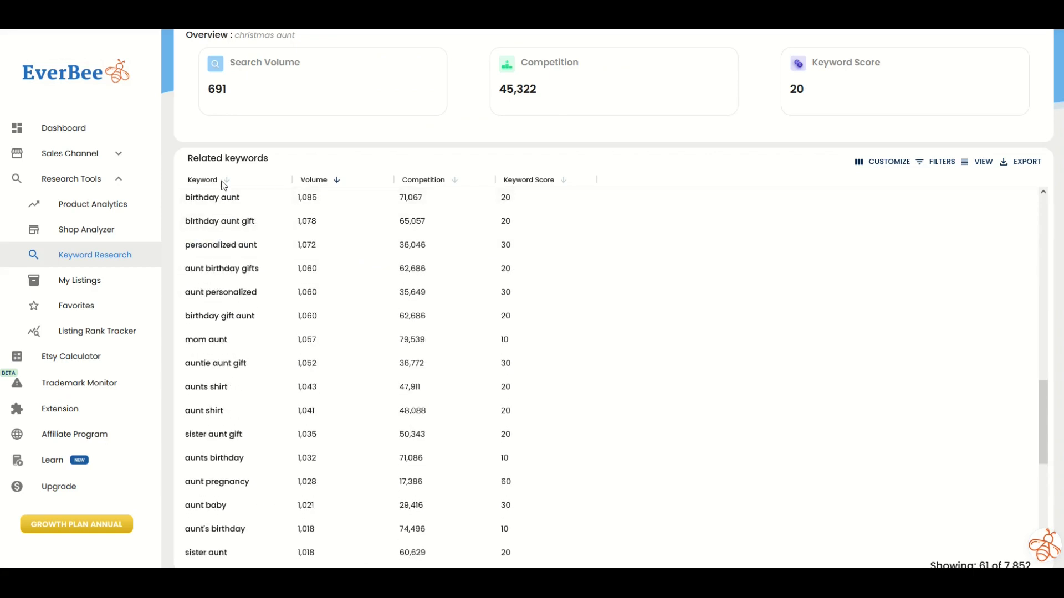
scroll(244, 278, down, 4)
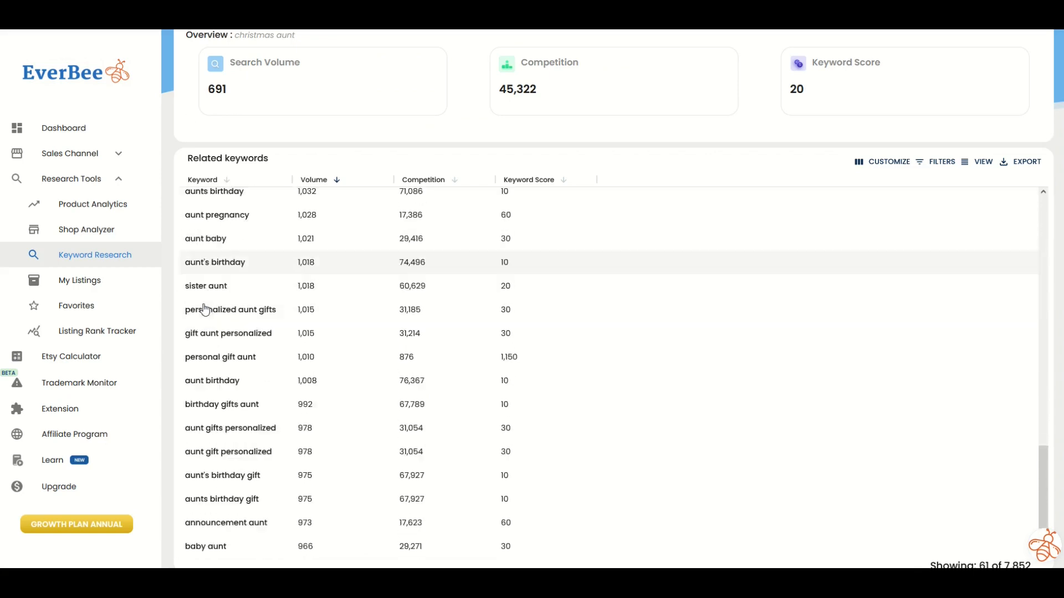
scroll(277, 382, down, 1)
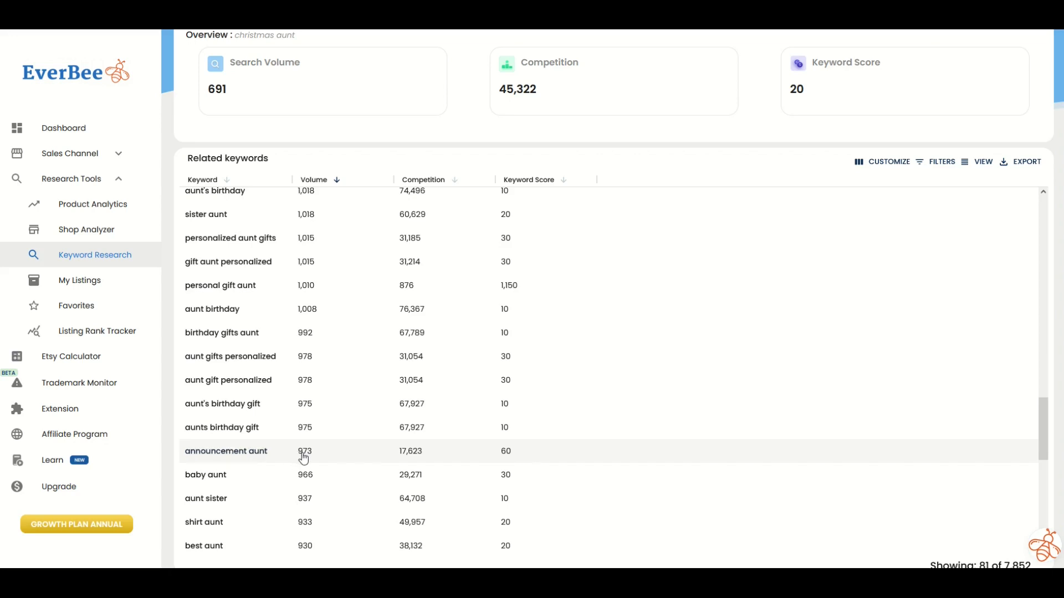
click(254, 460)
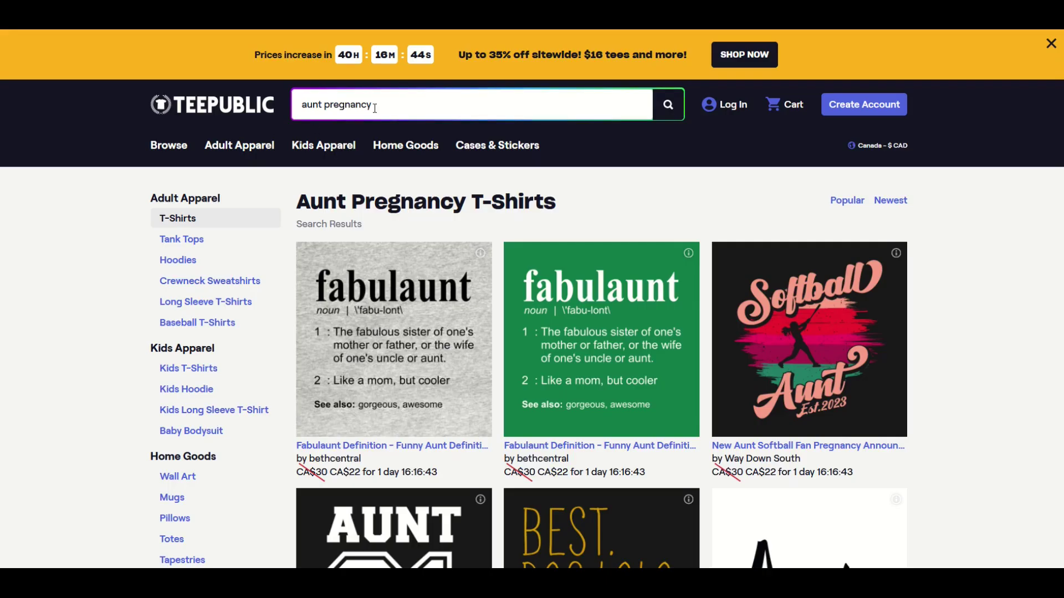
Paste 'announcement aunt' over the old TeePublic search term and run the search
triple_click(375, 108)
key(ctrl+v)
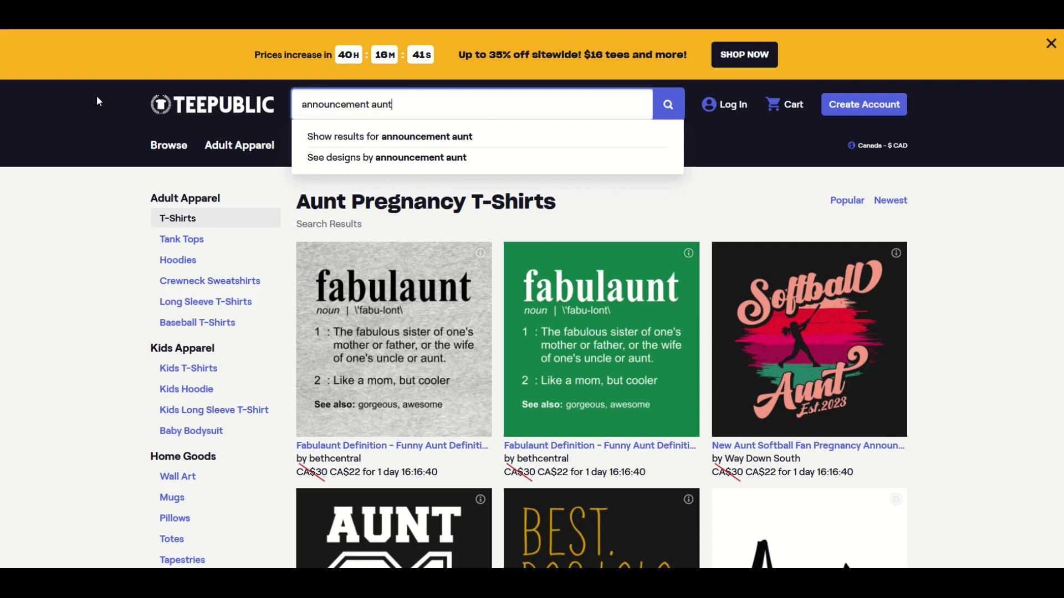
key(Return)
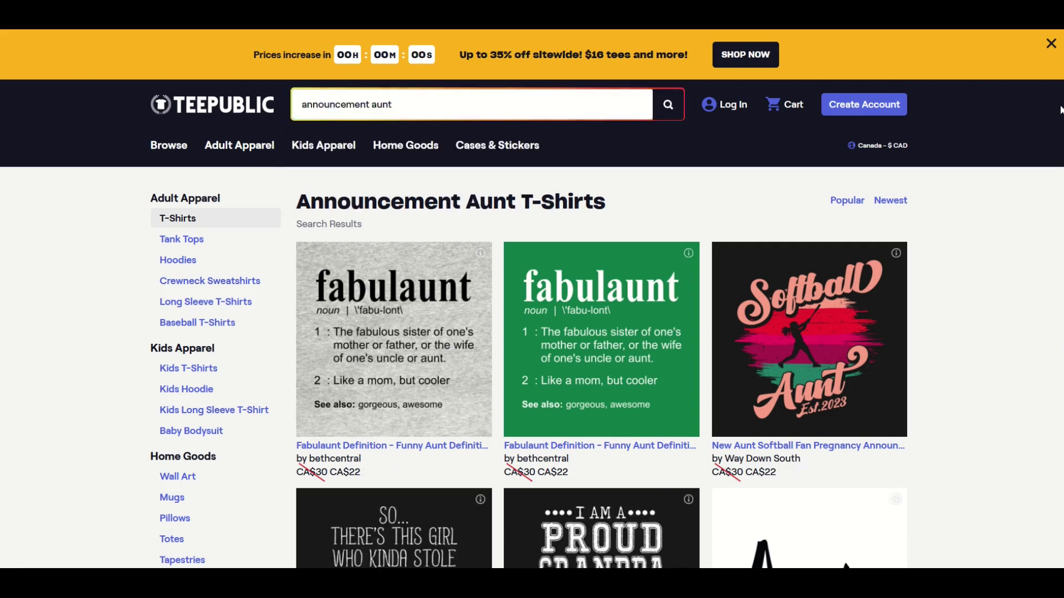
Scroll through the Announcement Aunt T-Shirts results and back to the top
scroll(532, 306, down, 2)
scroll(601, 324, down, 20)
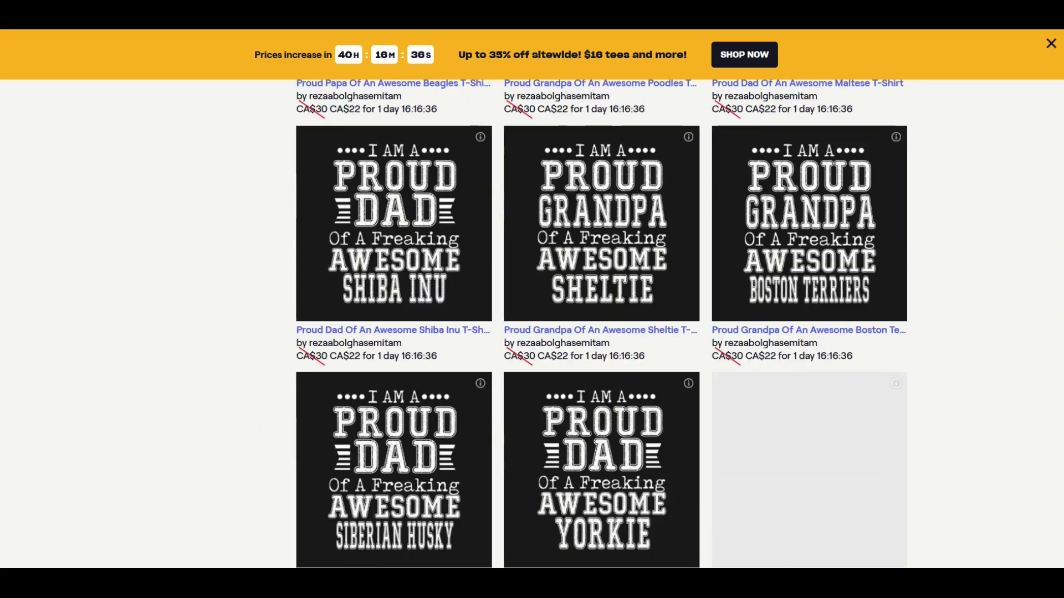
scroll(1044, 506, down, 7)
scroll(705, 485, up, 2)
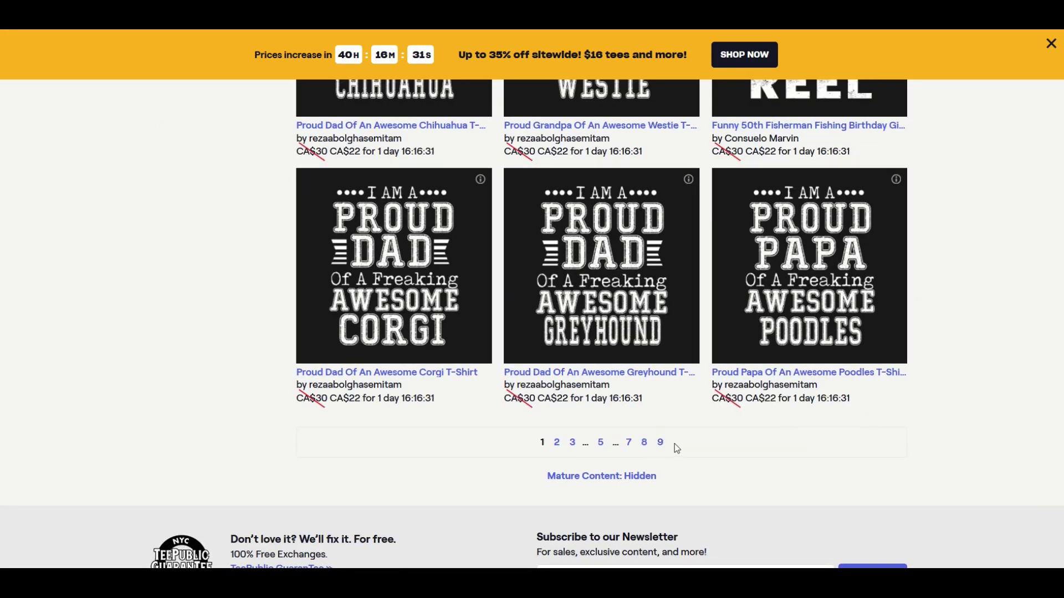
scroll(1040, 447, up, 3)
scroll(1041, 446, up, 15)
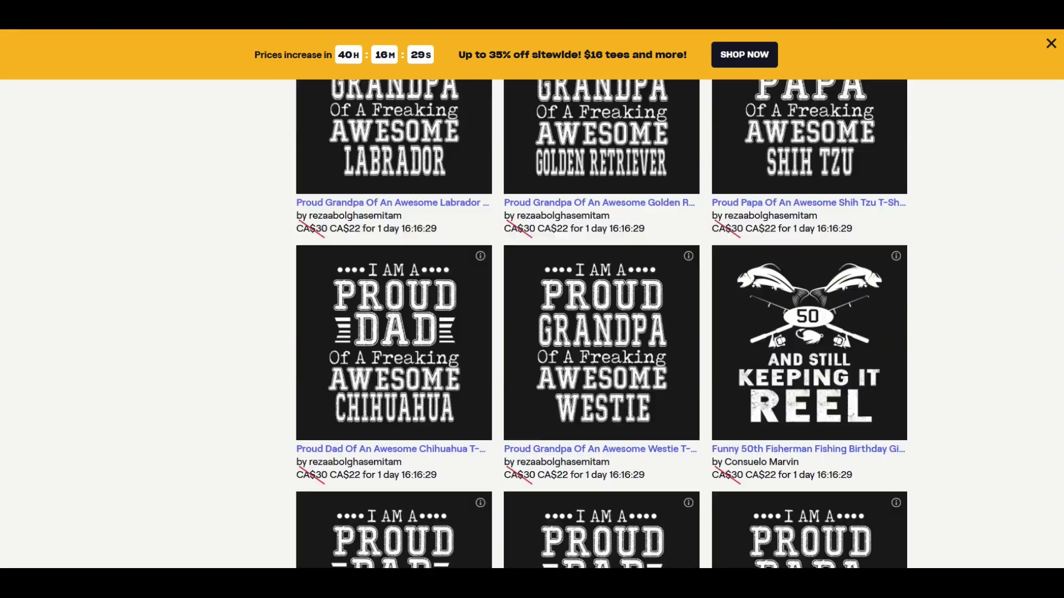
scroll(532, 299, up, 4)
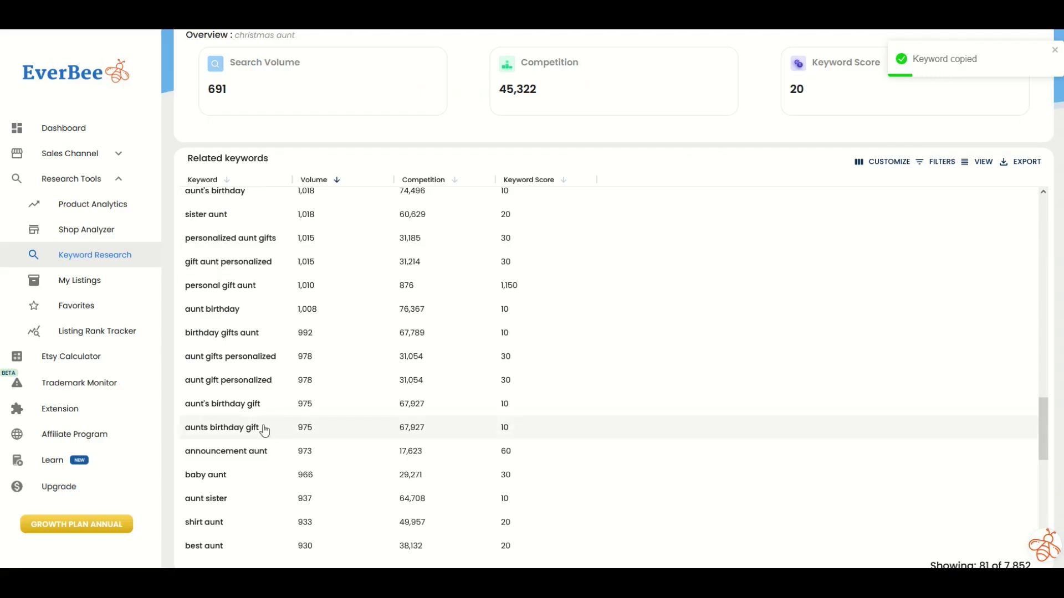
scroll(261, 427, up, 6)
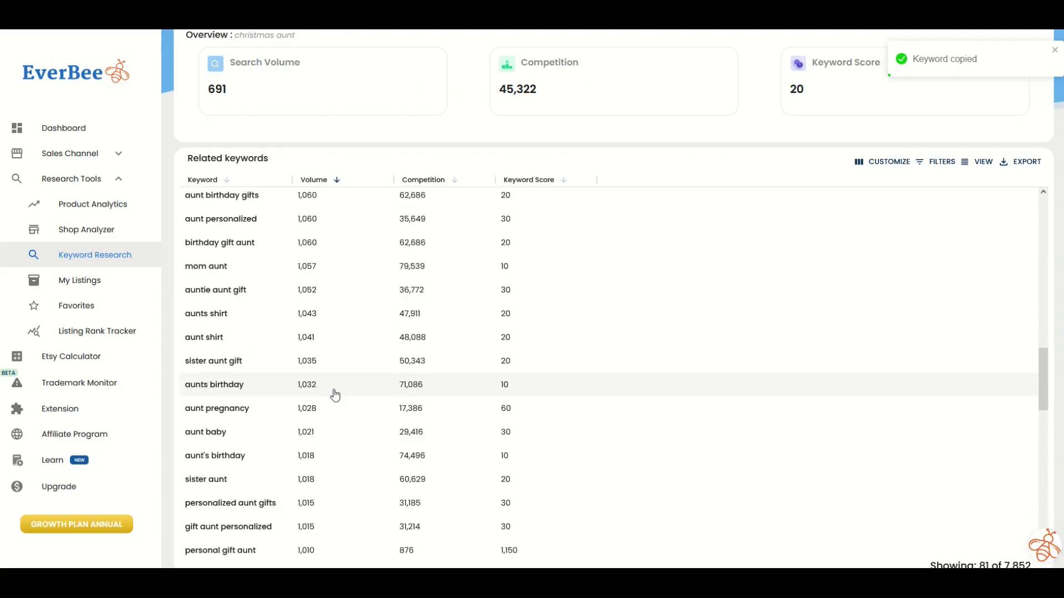
scroll(343, 393, up, 15)
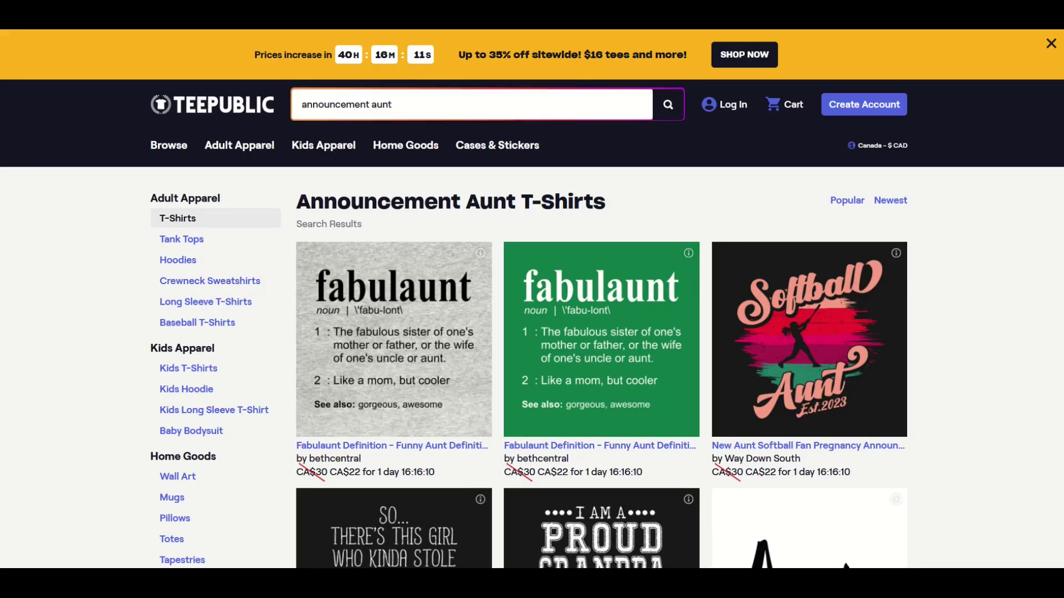
Scroll to the end of the Announcement Aunt results, showing 9 pages of designs
scroll(532, 322, down, 15)
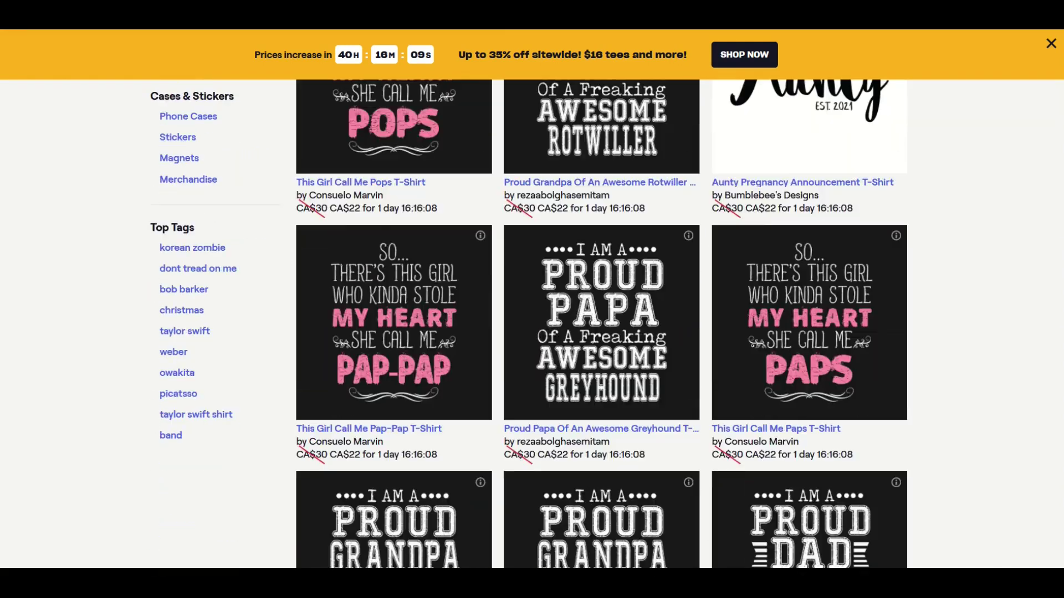
scroll(658, 405, down, 15)
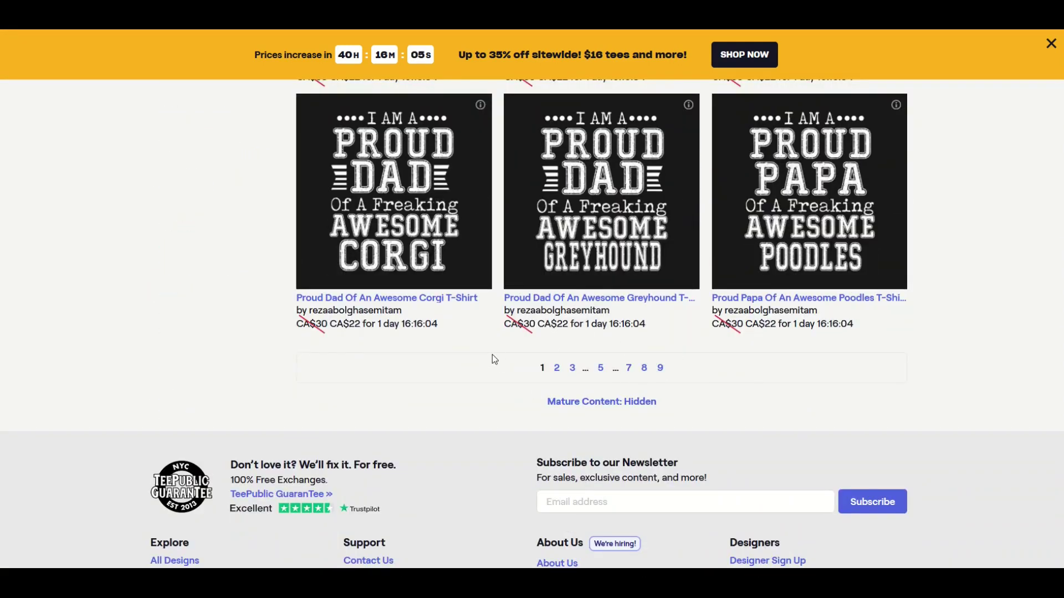
scroll(1057, 463, up, 2)
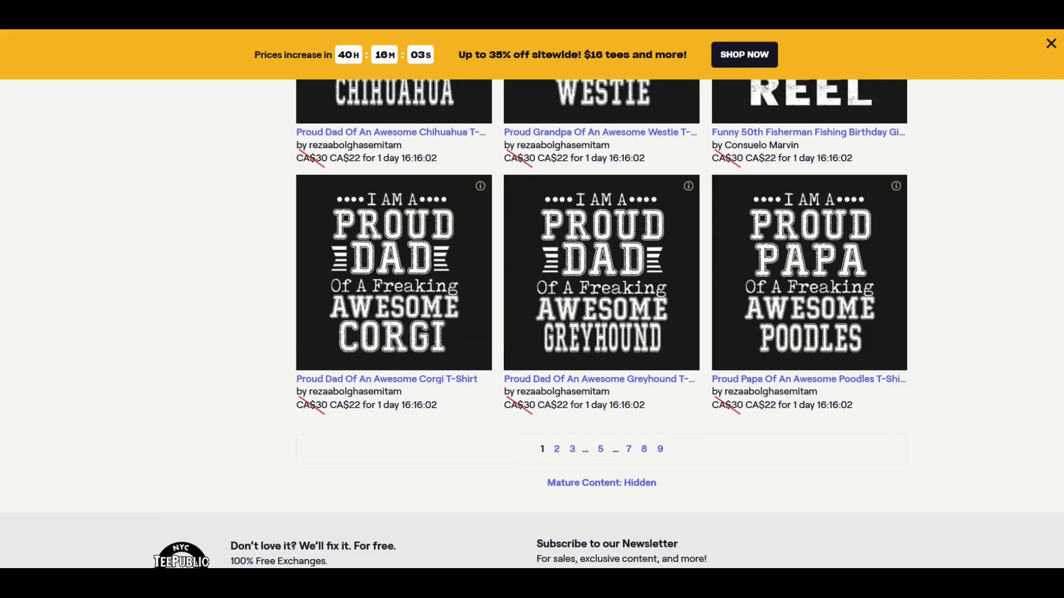